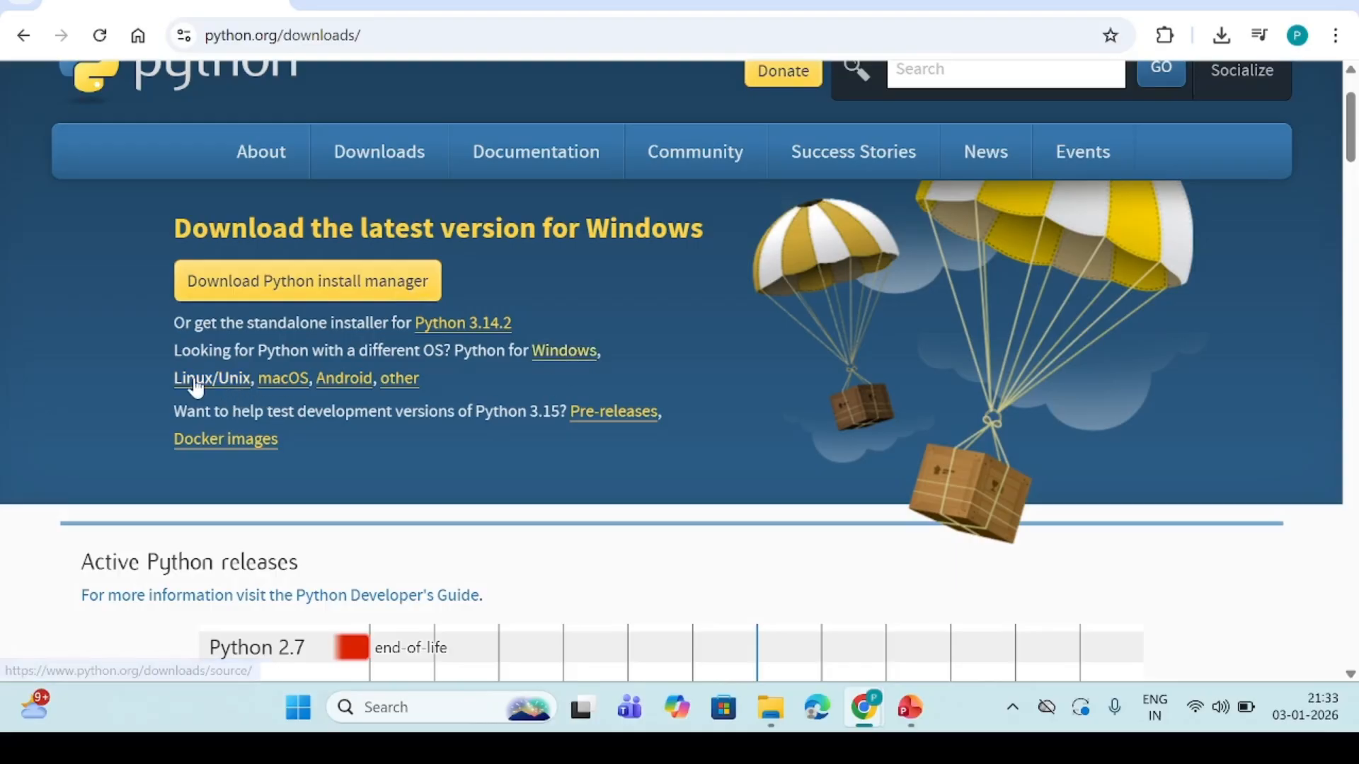
Download the 64-bit Windows installer for Python 3.14.2 from the stable releases on the Python Windows downloads page
left_click(573, 364)
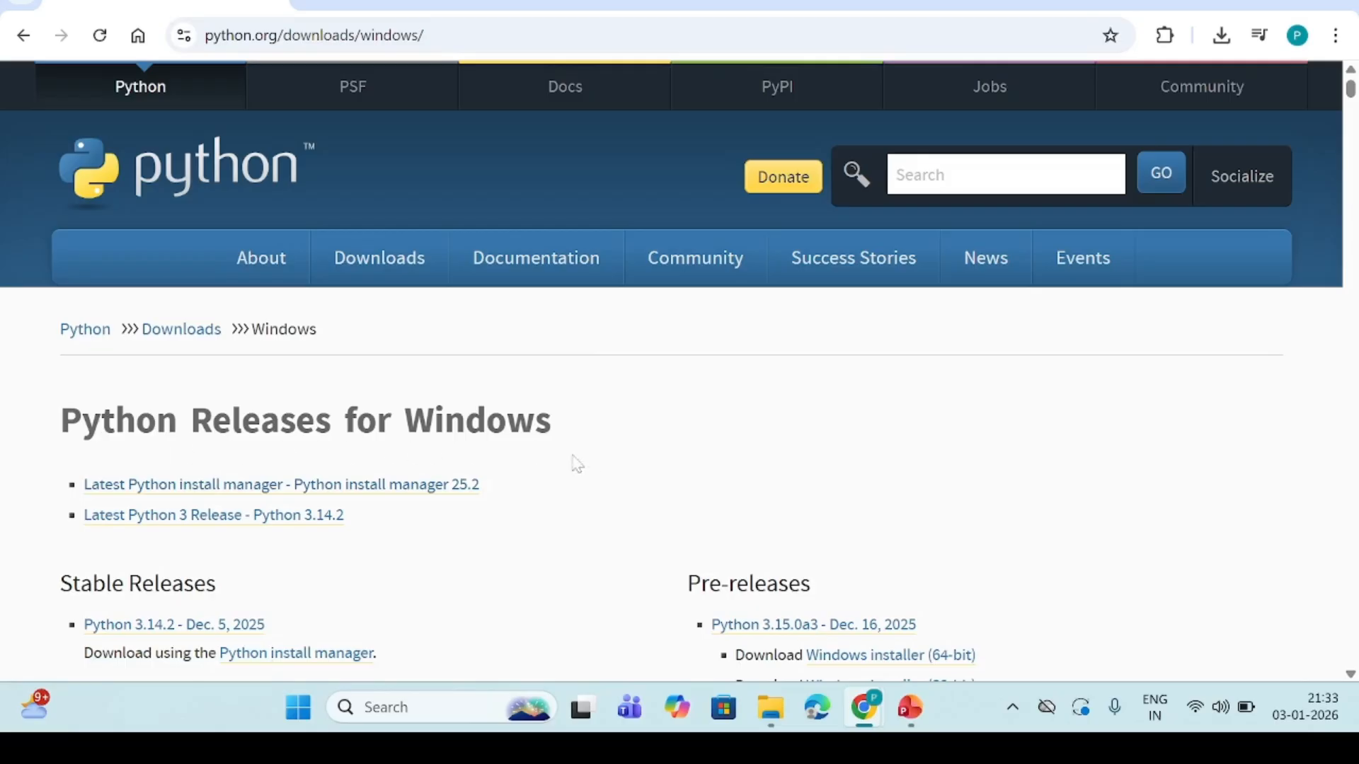
scroll(587, 467, "down", 4)
scroll(590, 469, "down", 1)
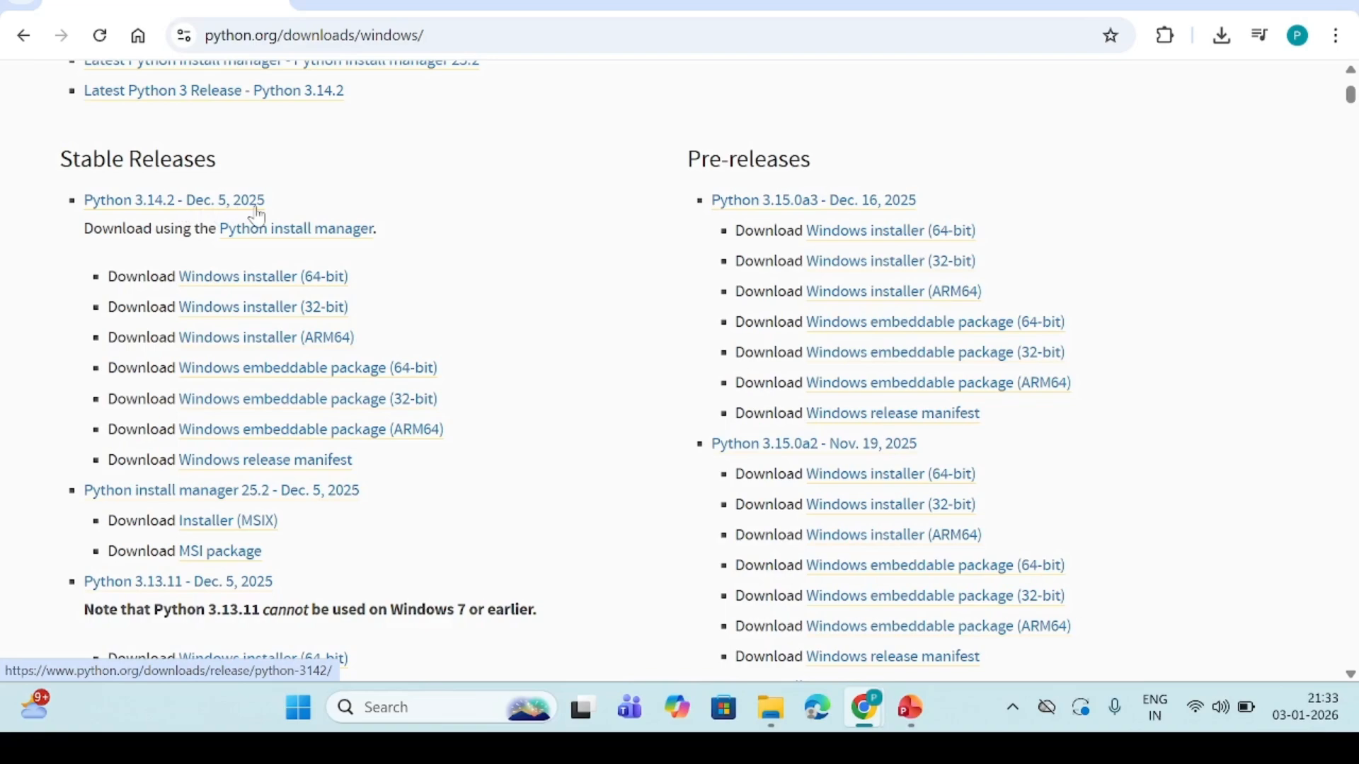
left_click(253, 277)
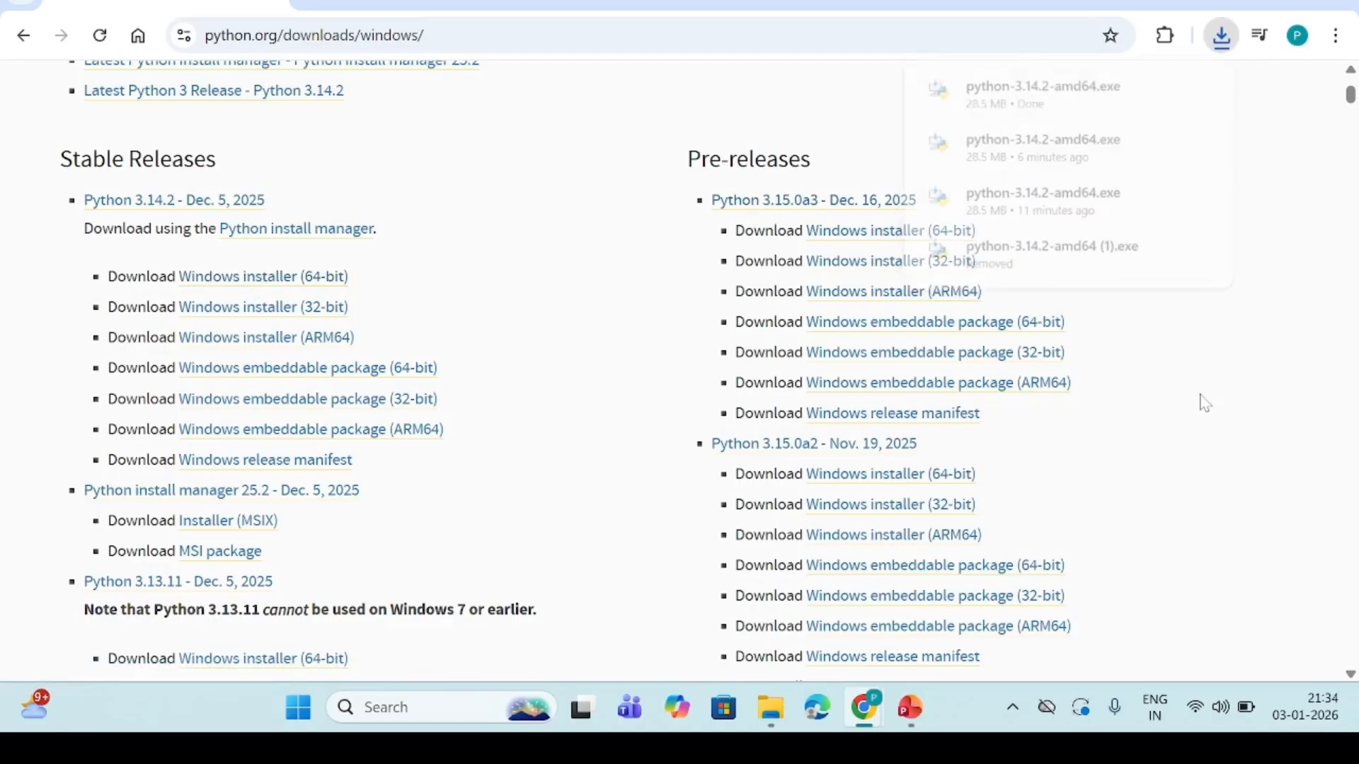
Switch to File Explorer and launch python-3.14.2-amd64.exe from the Downloads folder
left_click(784, 711)
left_click(189, 36)
left_click(317, 191)
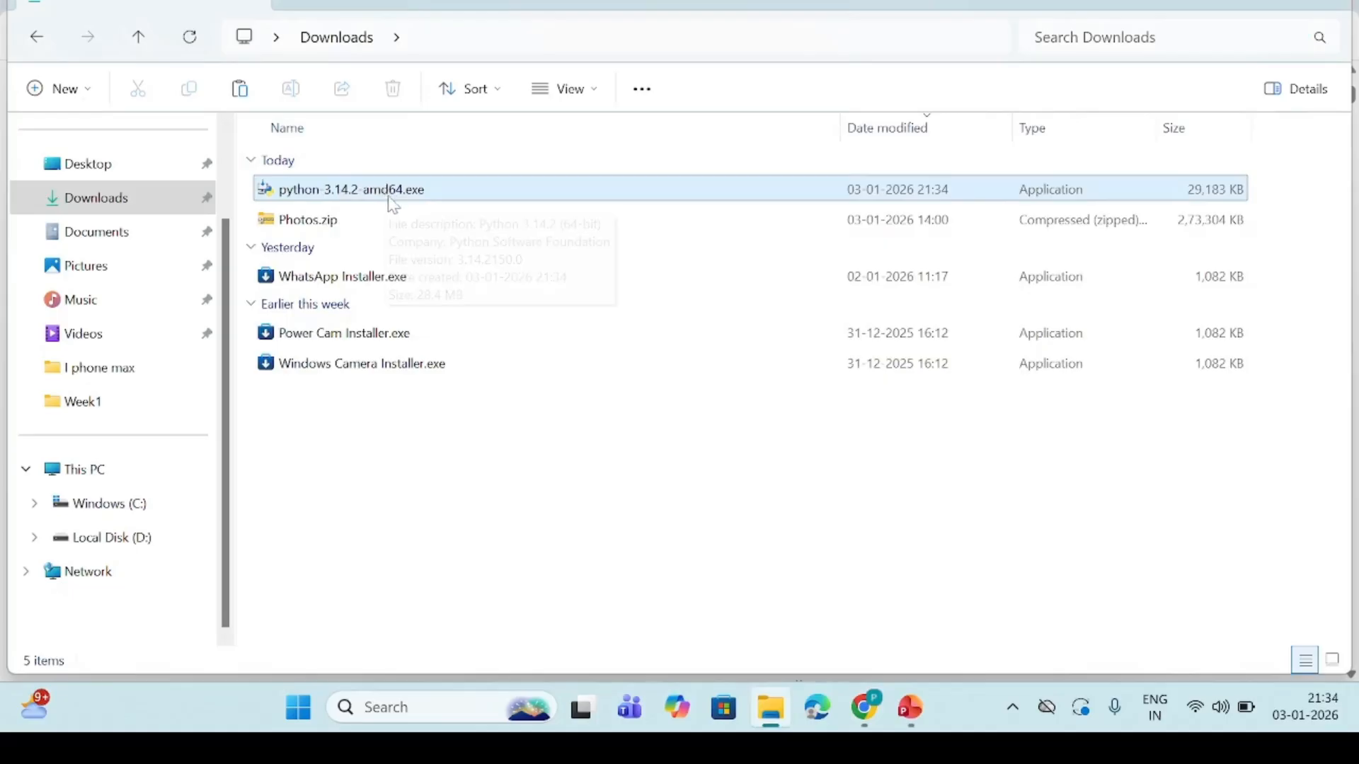
double_click(425, 191)
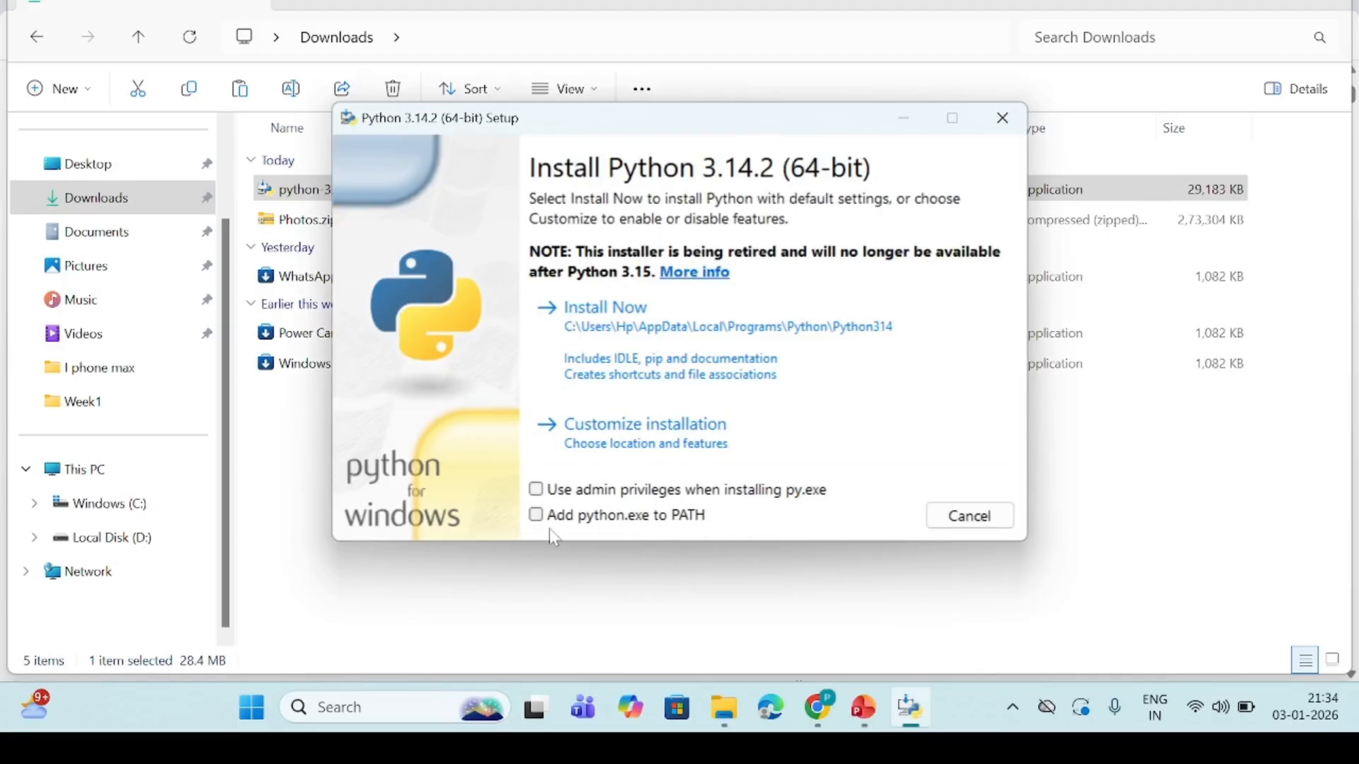
Install Python 3.14.2 with default settings and python.exe added to PATH, and close the setup when it finishes
left_click(536, 516)
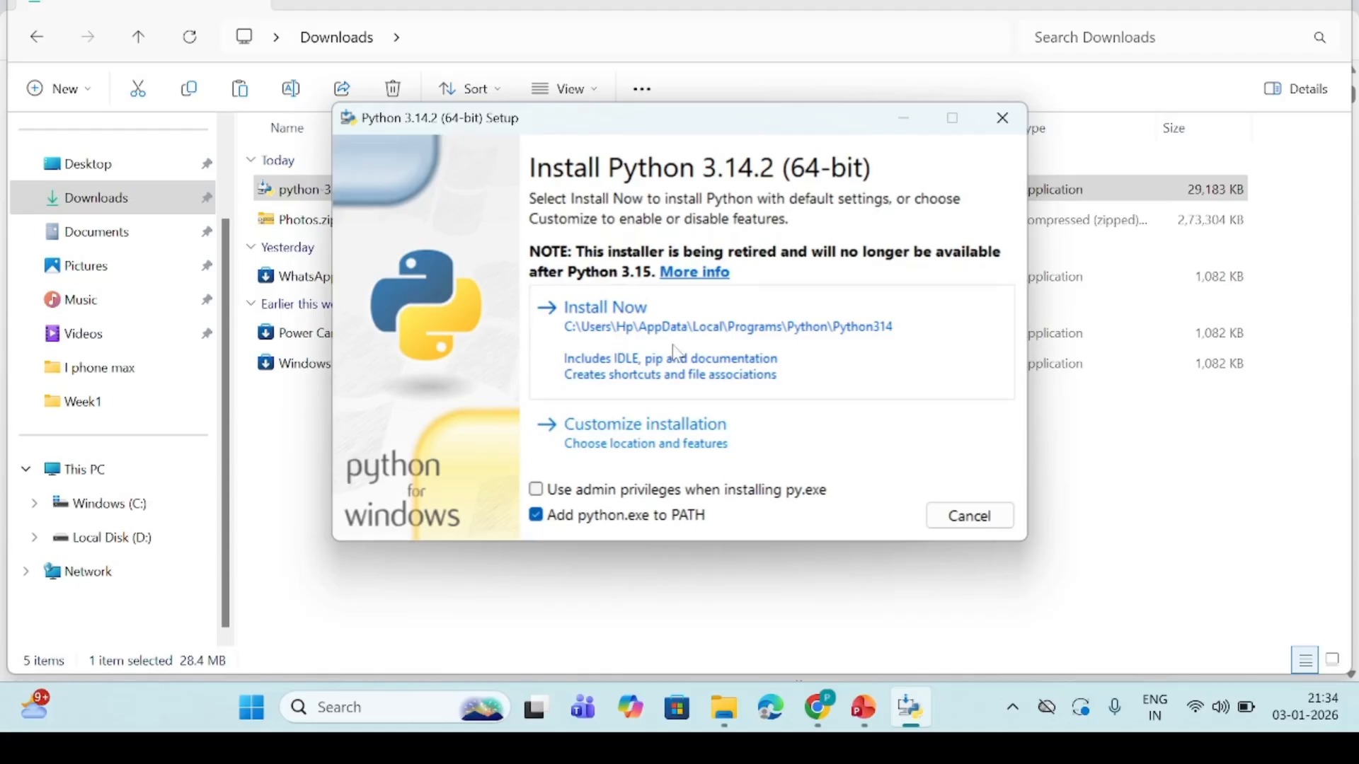
left_click(647, 350)
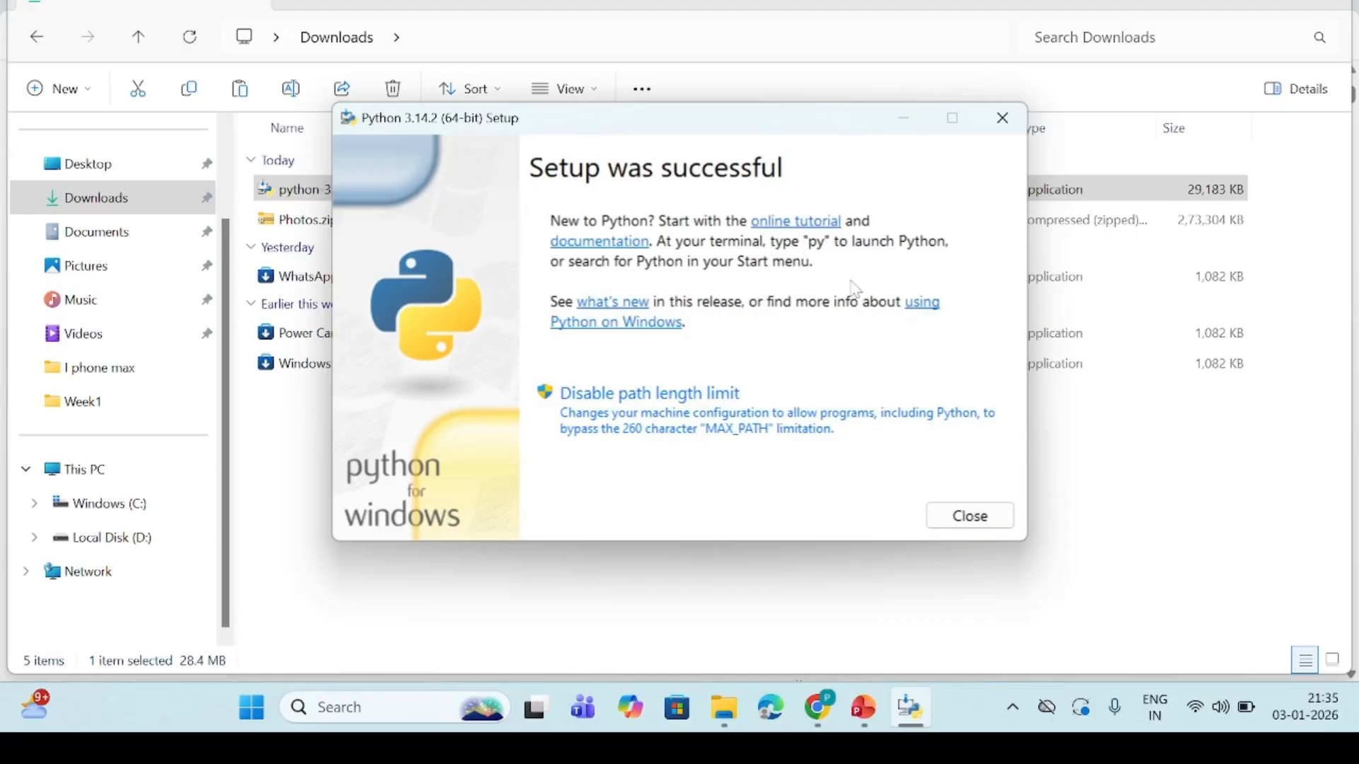
left_click(977, 533)
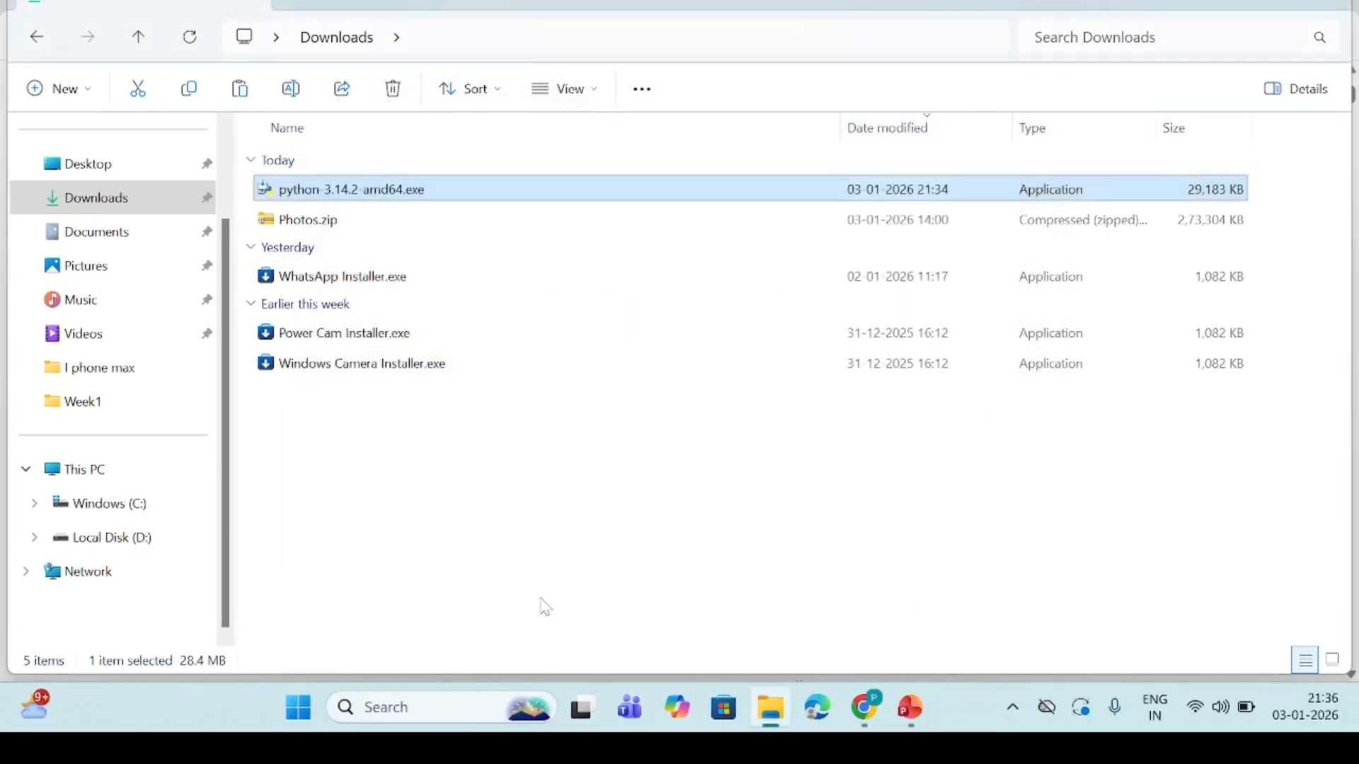
Open Command Prompt and check the installed Python version with python --version
left_click(473, 708)
type("cmd")
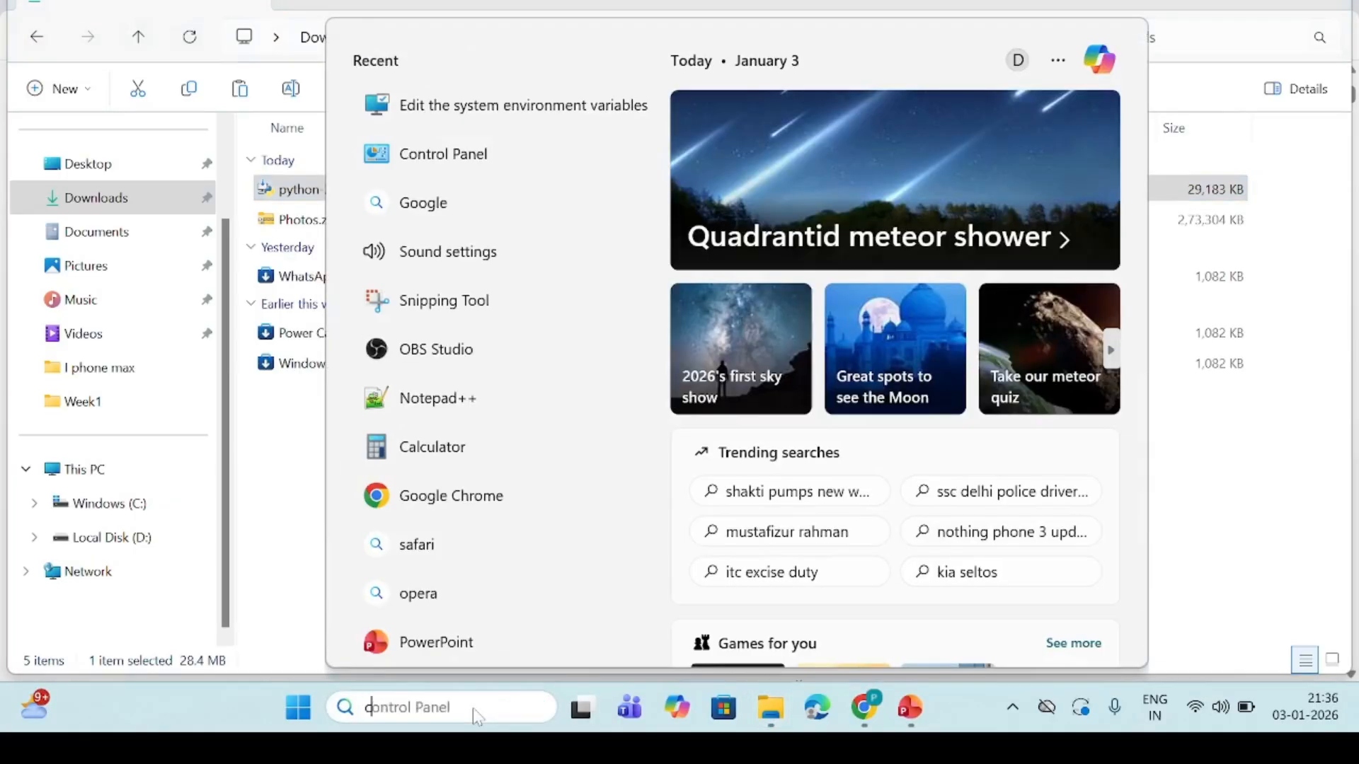
key("Return")
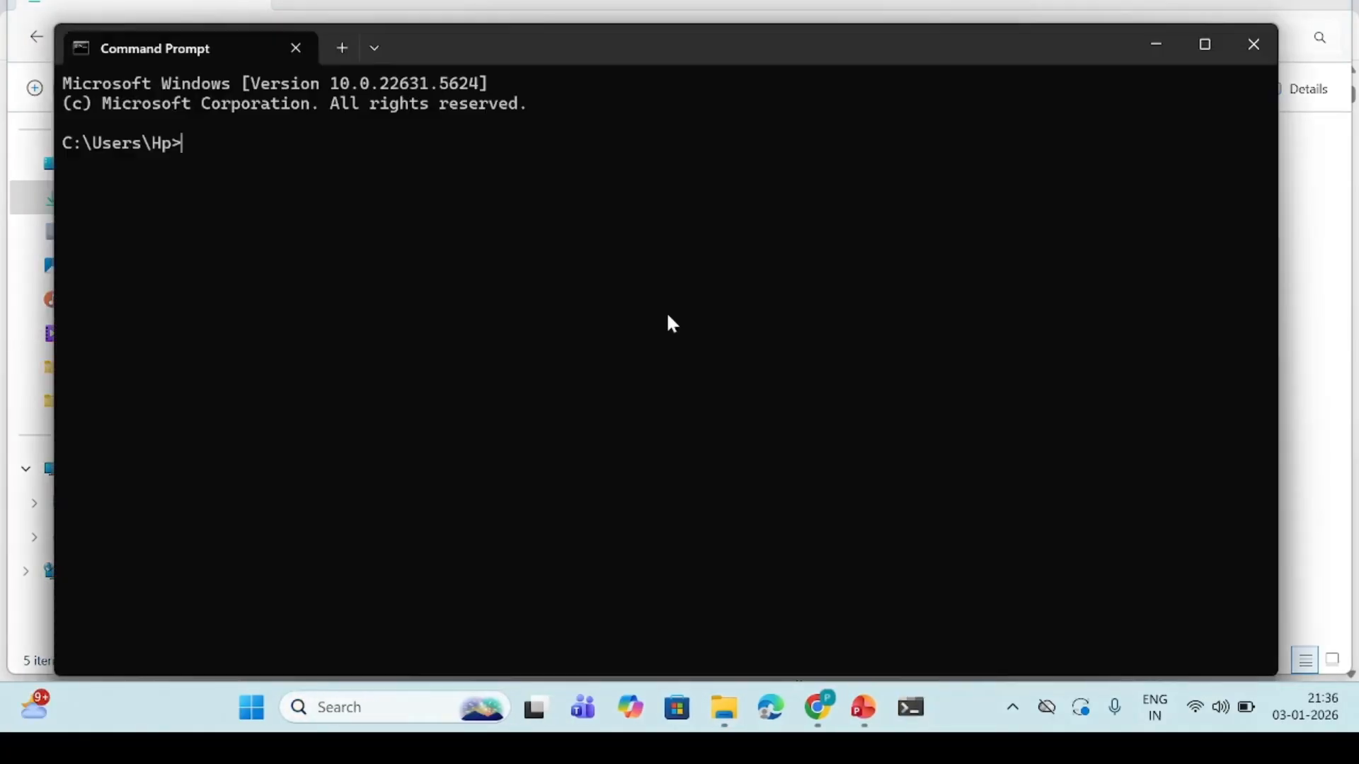
type("pytho")
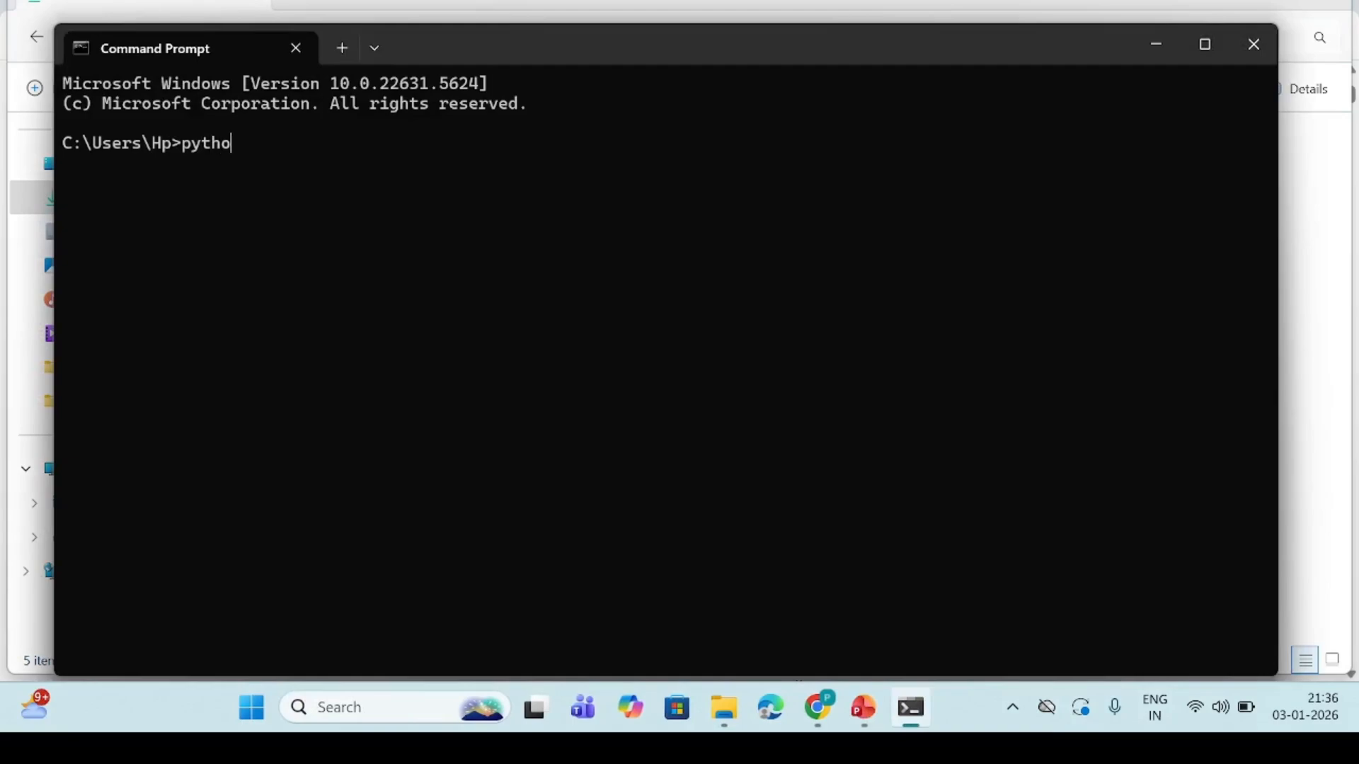
type("n --version")
key("Return")
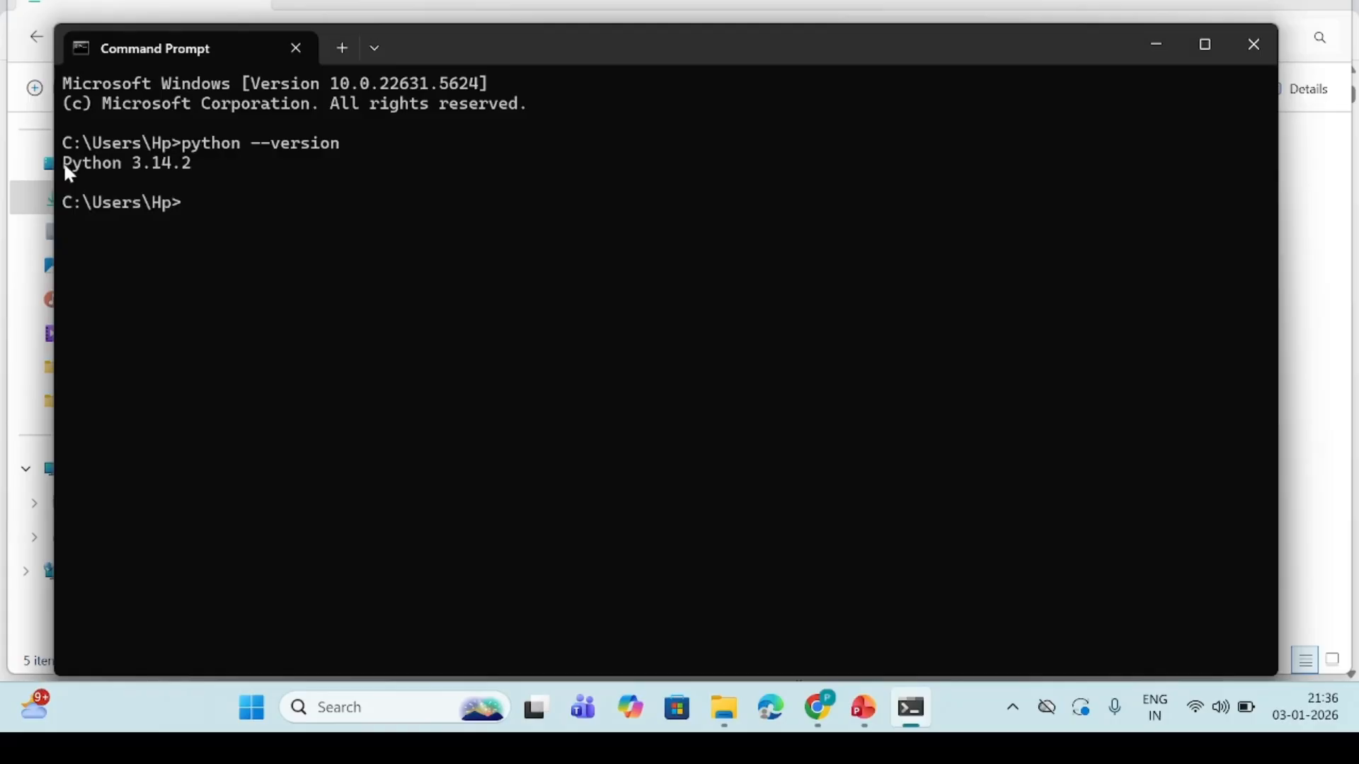
left_click_drag(64, 164, 189, 167)
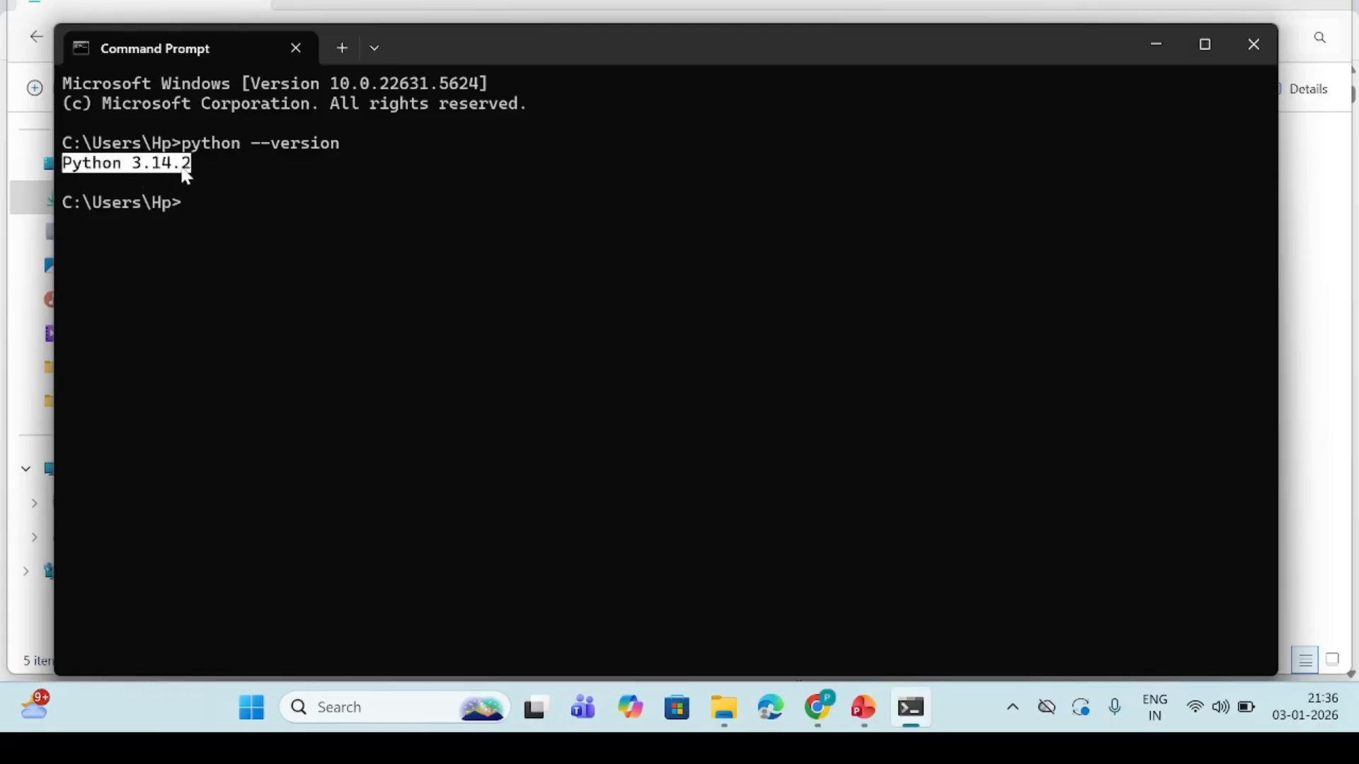
Examine the user Path environment variable for the Python entries, leaving the system settings without changes
left_click(357, 710)
type("envi")
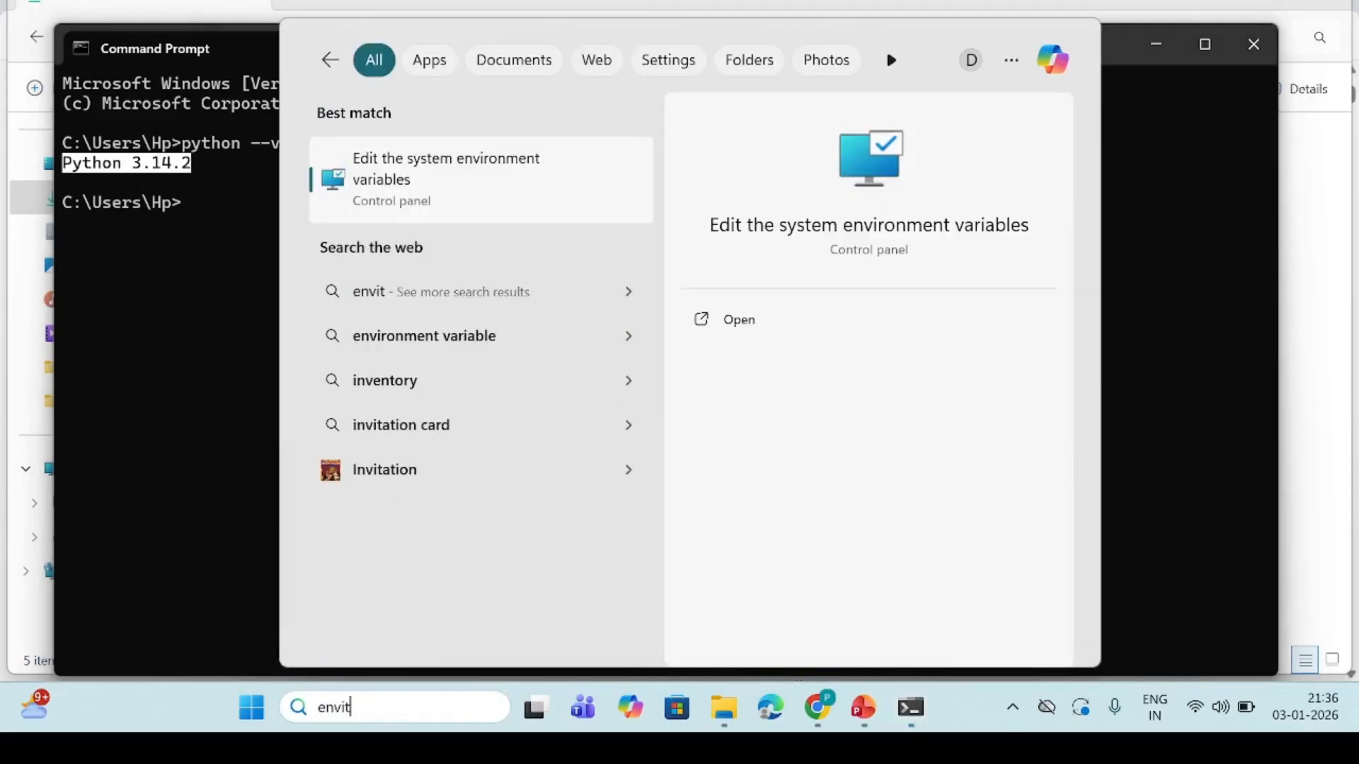
left_click(446, 174)
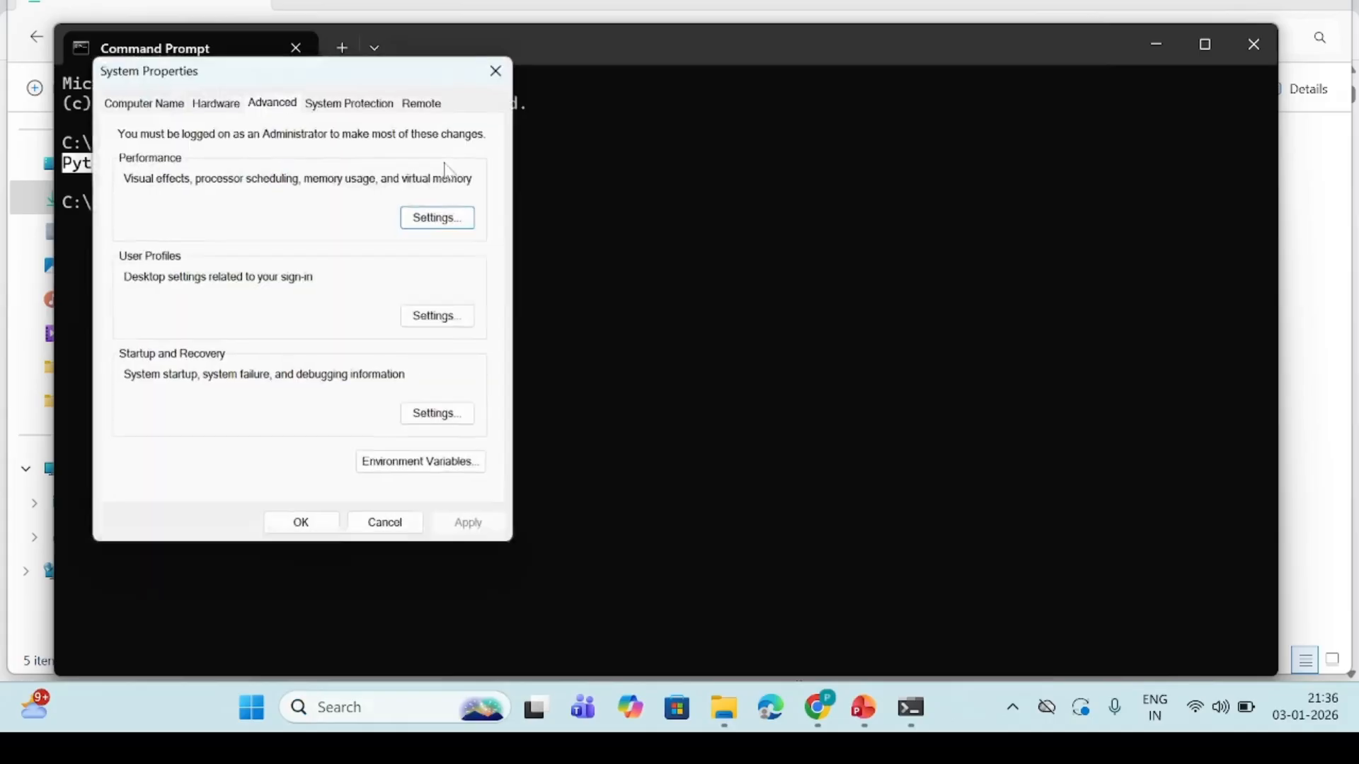
left_click(442, 471)
scroll(652, 144, "down", 1)
left_click(598, 182)
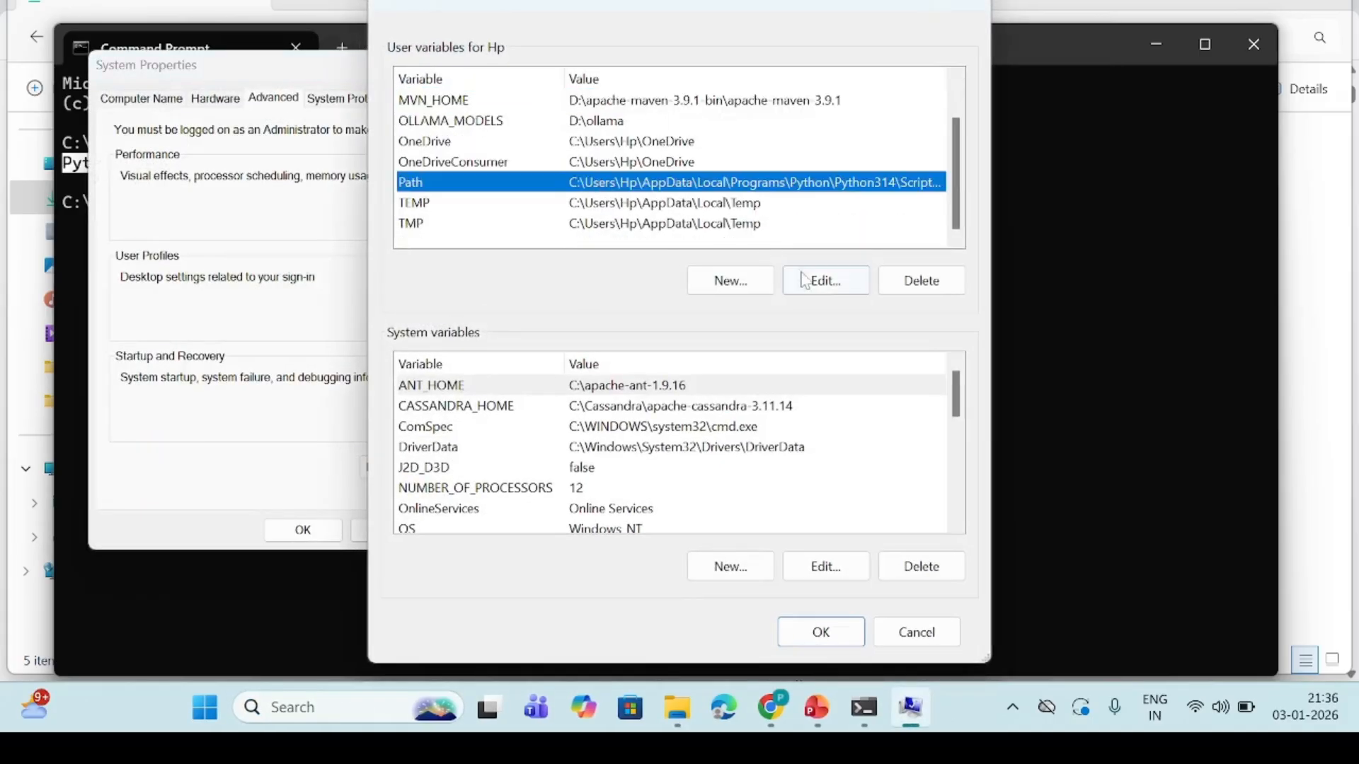
left_click(825, 284)
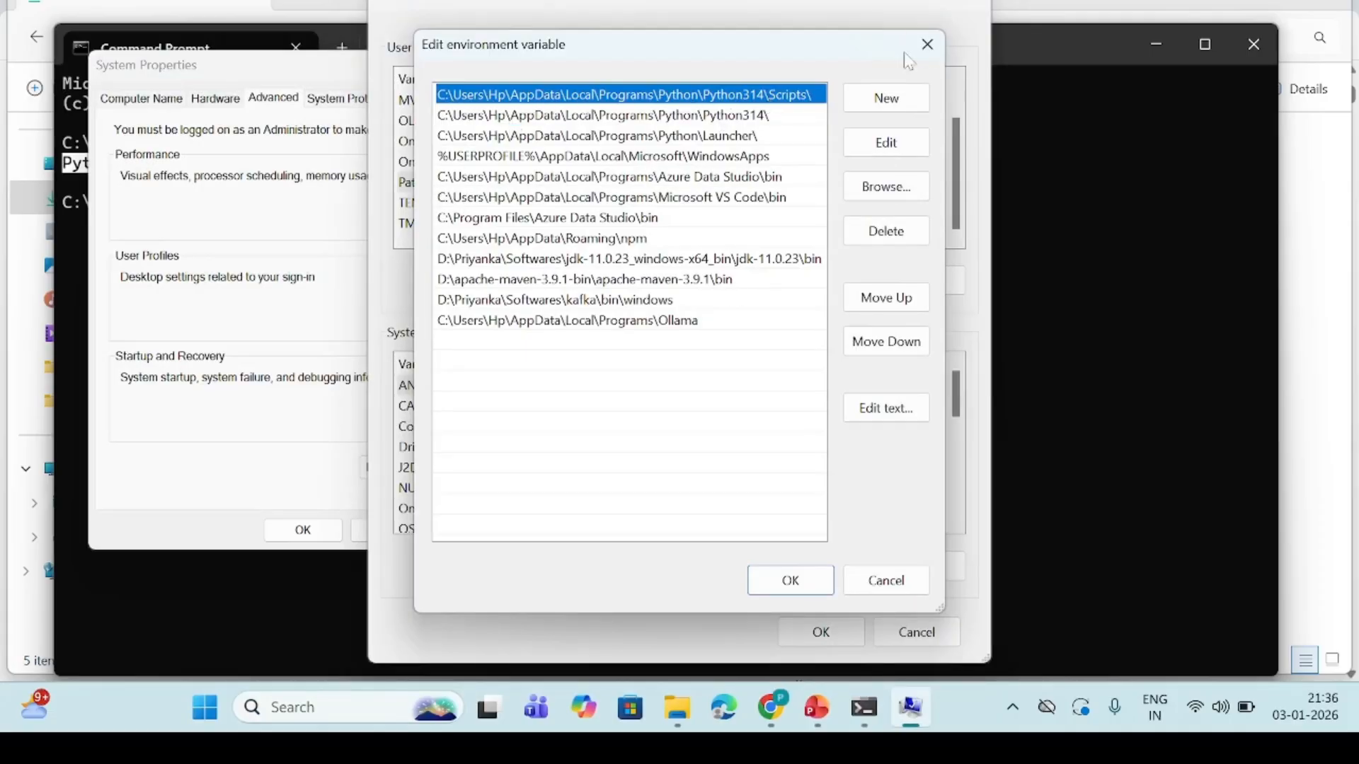
left_click(929, 47)
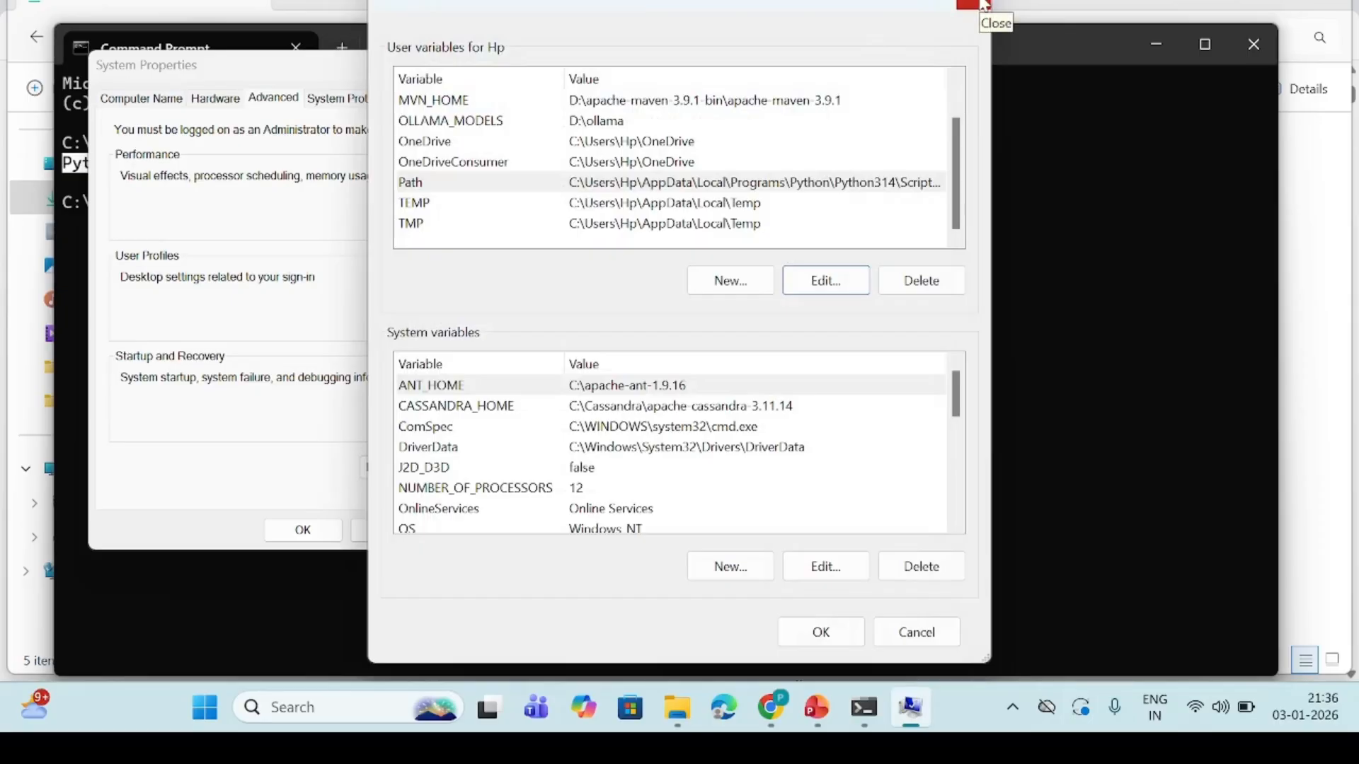
left_click(980, 5)
left_click(506, 69)
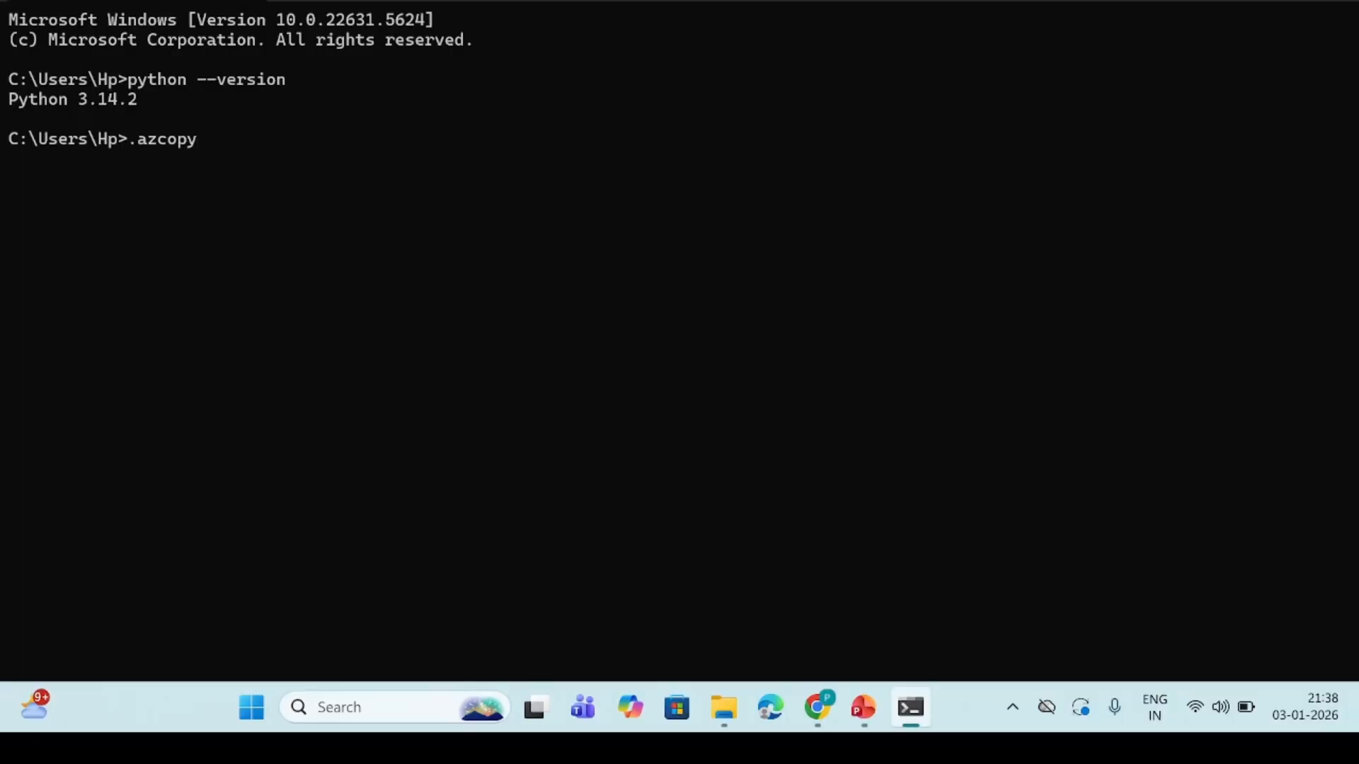
Clear the leftover text at the command prompt and run pip install notebook
key("BackSpace")
key("BackSpace")
key("BackSpace")
key("BackSpace")
key("BackSpace")
key("BackSpace")
key("BackSpace")
type("pip install notebook")
key("Return")
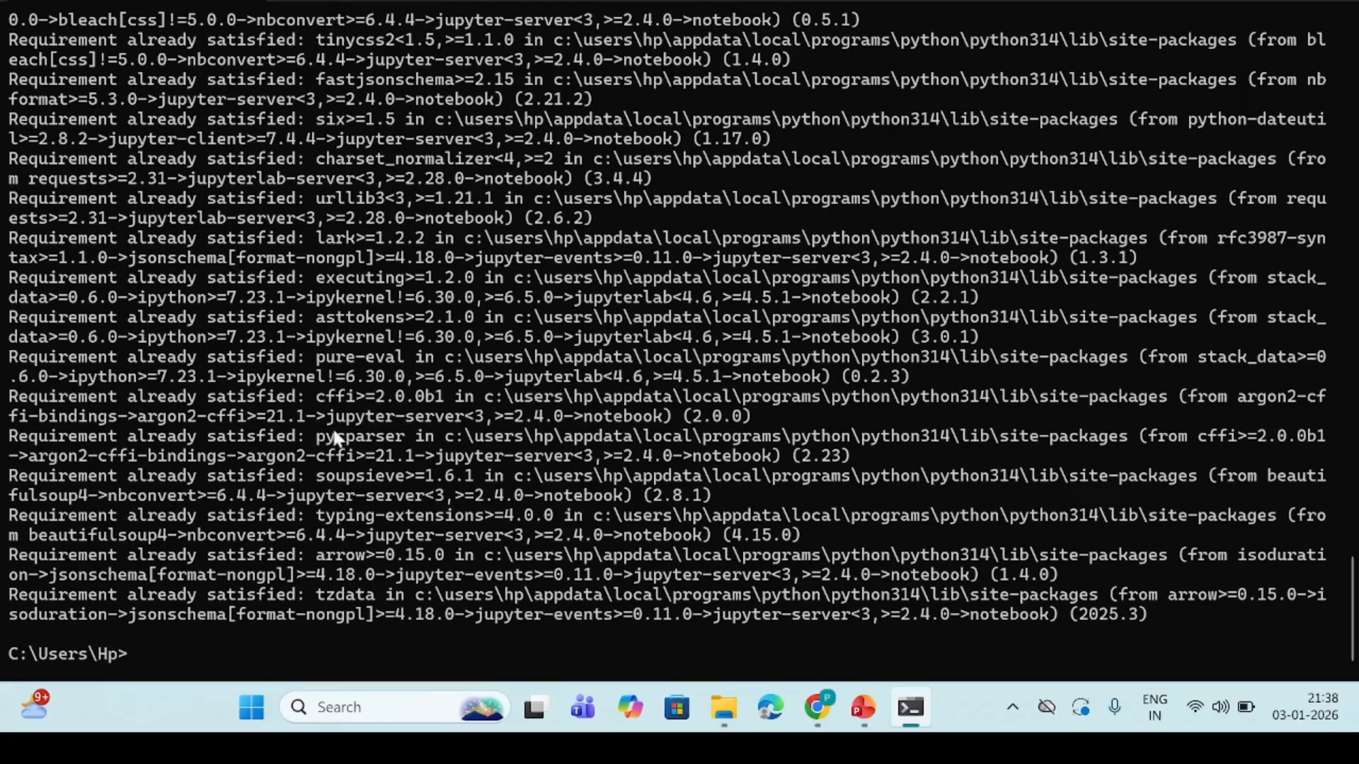
left_click_drag(10, 483, 303, 478)
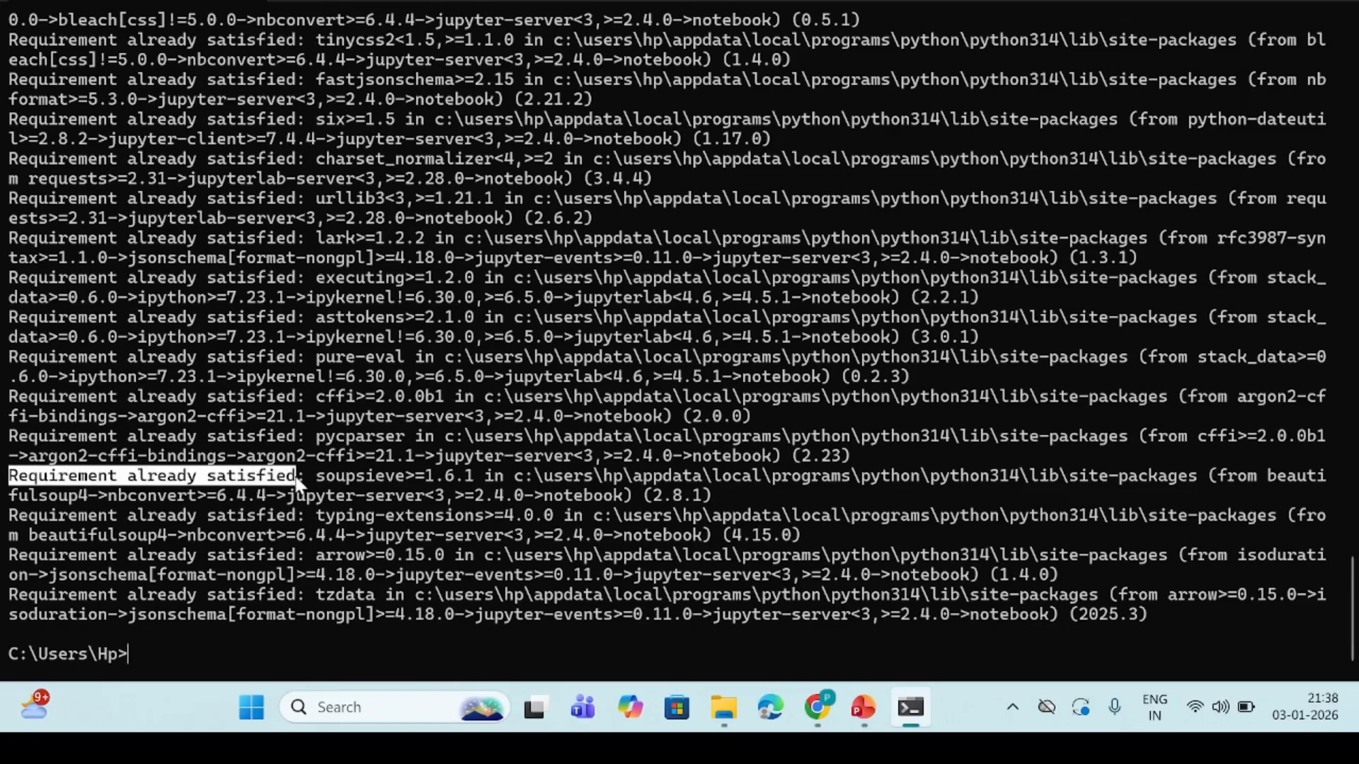
left_click(132, 667)
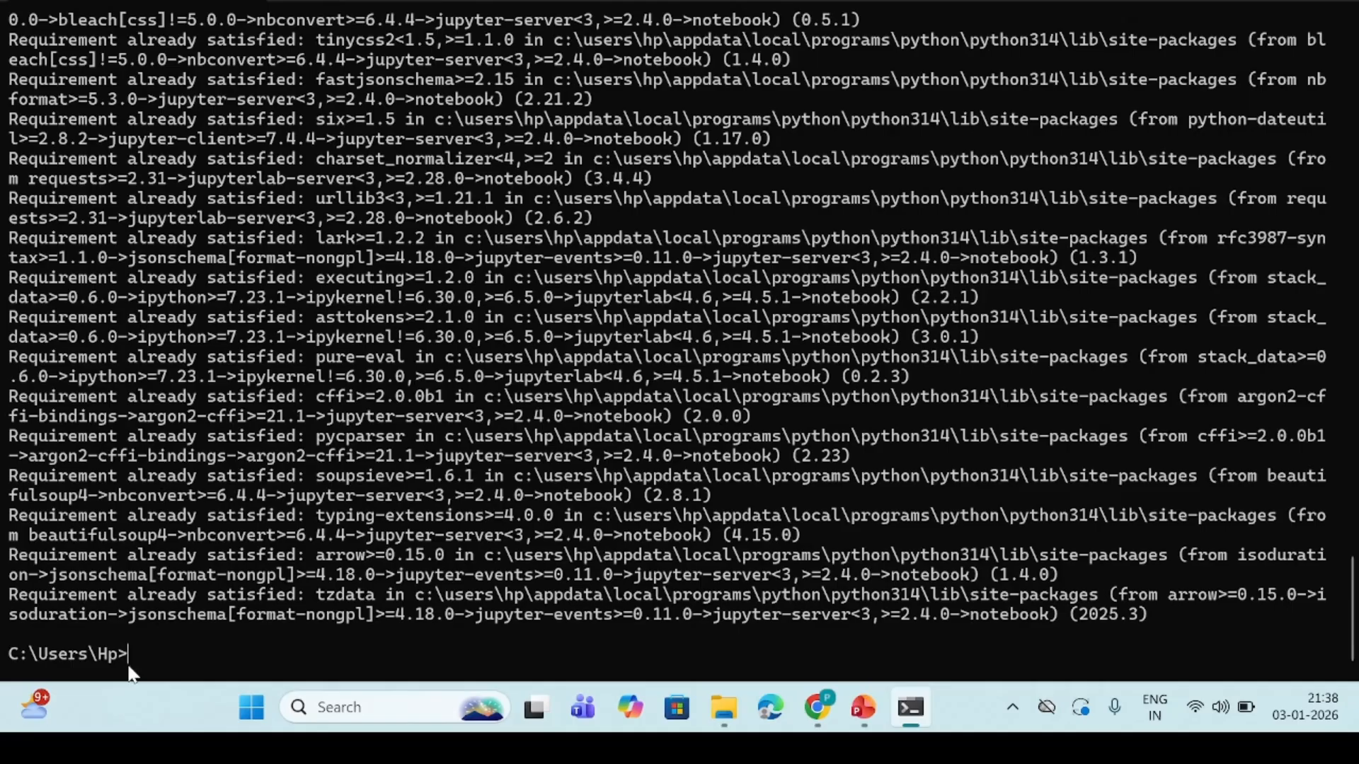
Start Jupyter from the command prompt with jupyter notebook
type("azcopy")
key("BackSpace")
key("BackSpace")
key("BackSpace")
key("BackSpace")
key("BackSpace")
key("BackSpace")
type("jupyter notebo")
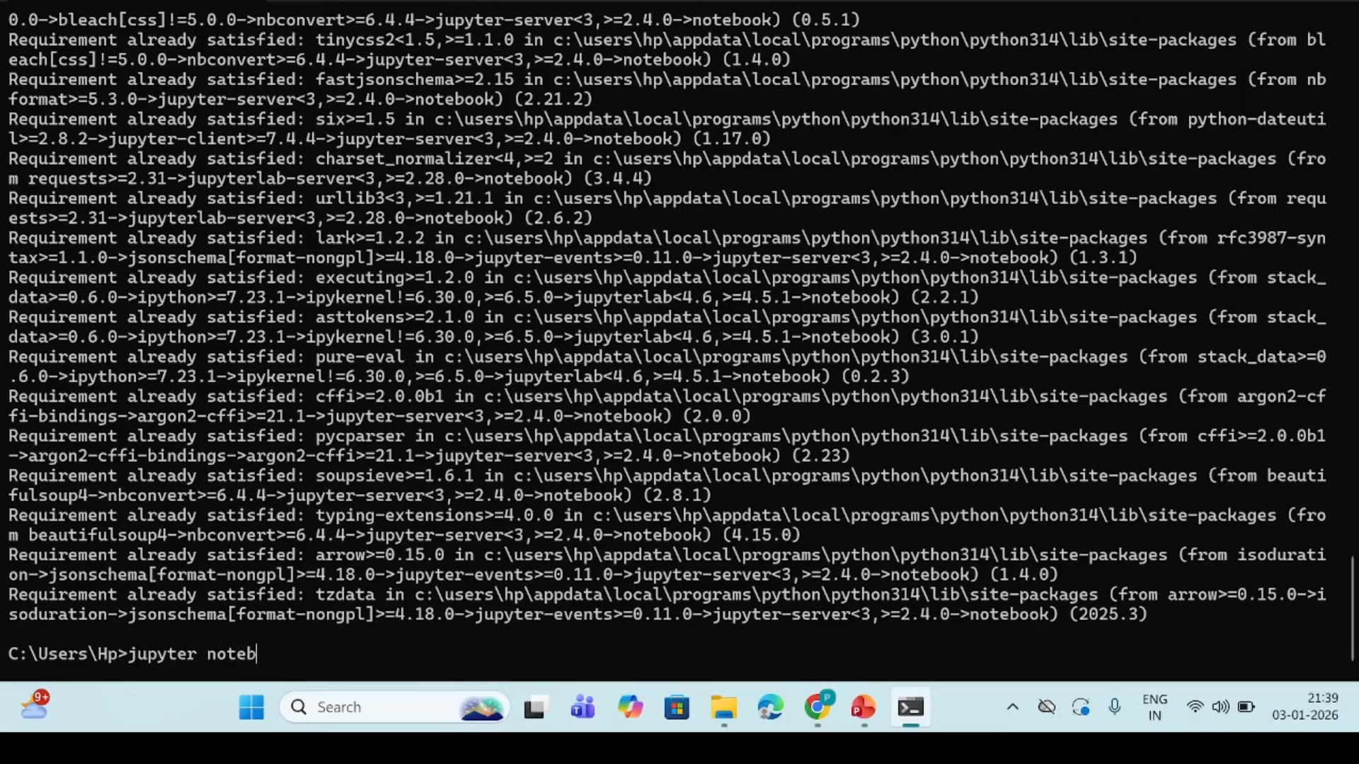
type("ok")
key("Return")
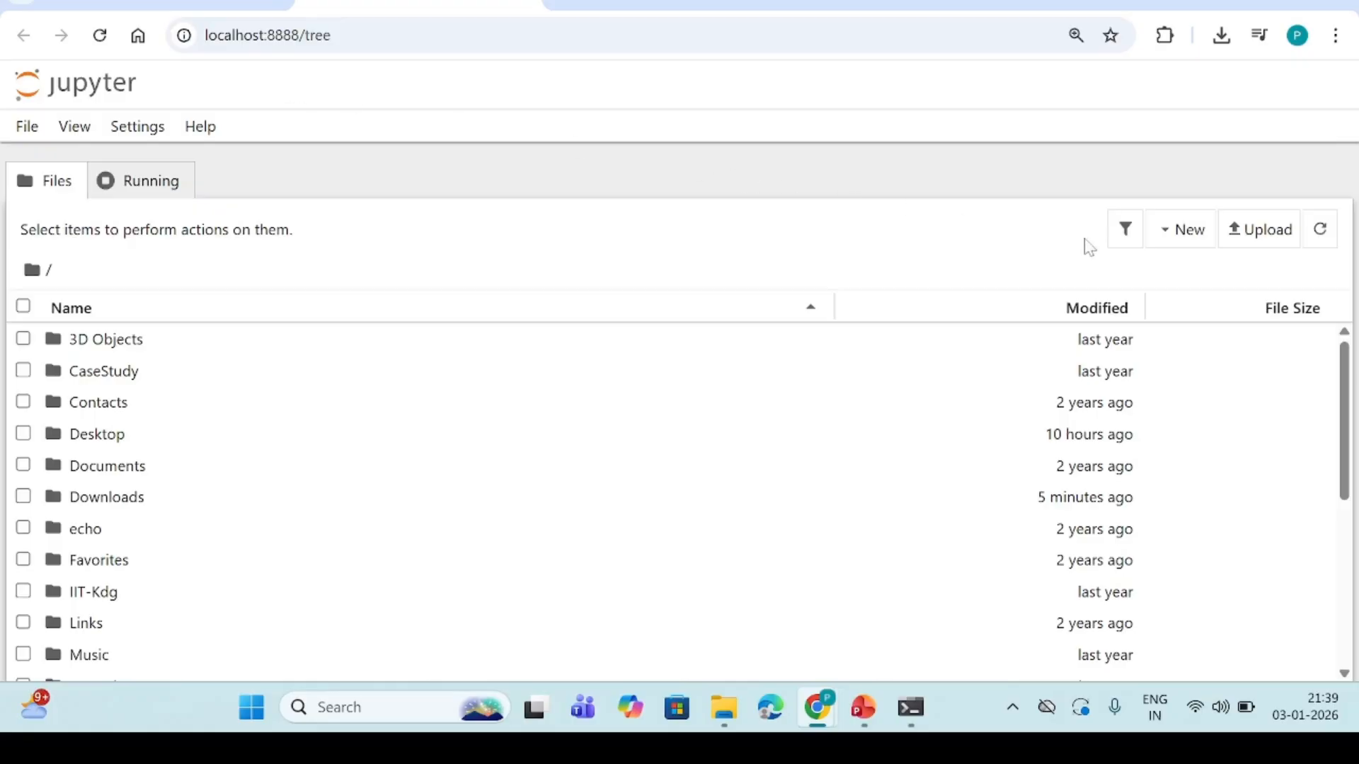
Create a folder named Python_Learning in the Jupyter root directory and open it
left_click(1179, 232)
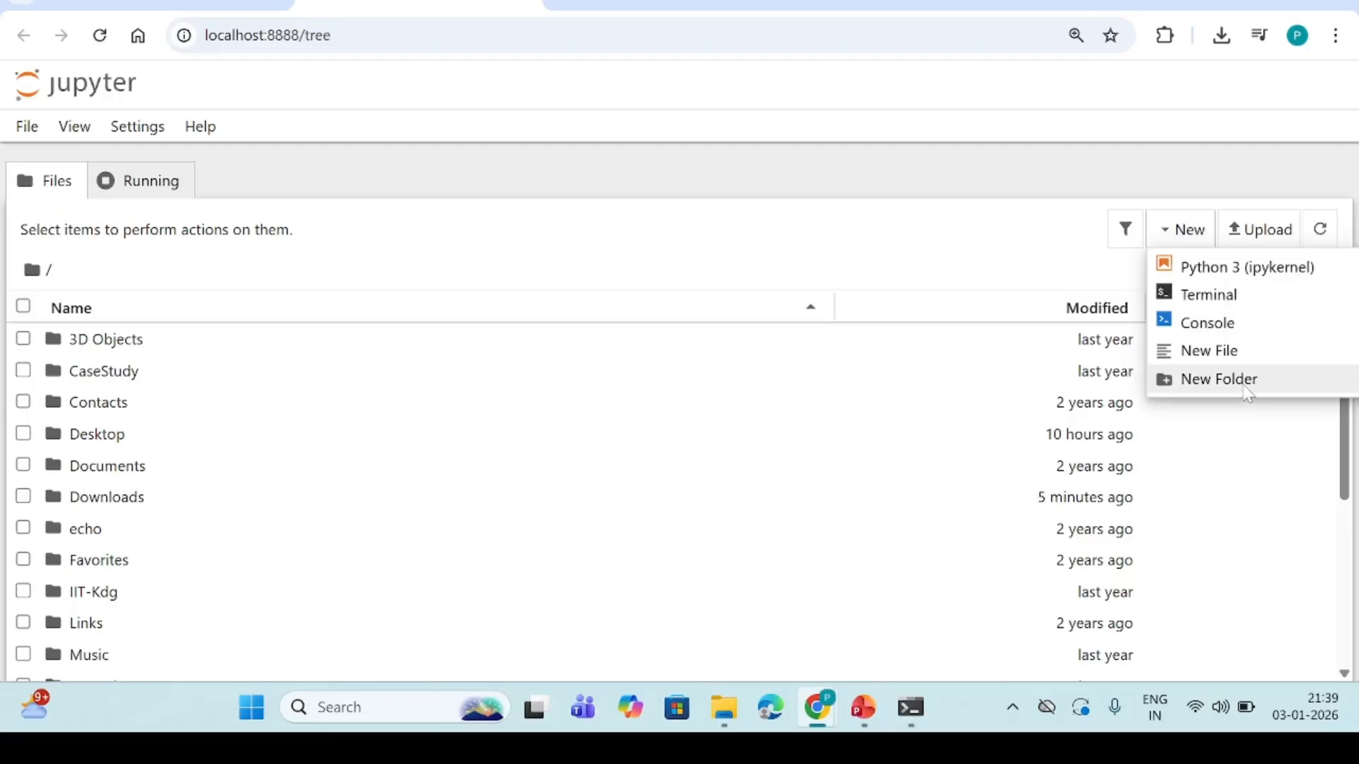
left_click(1246, 389)
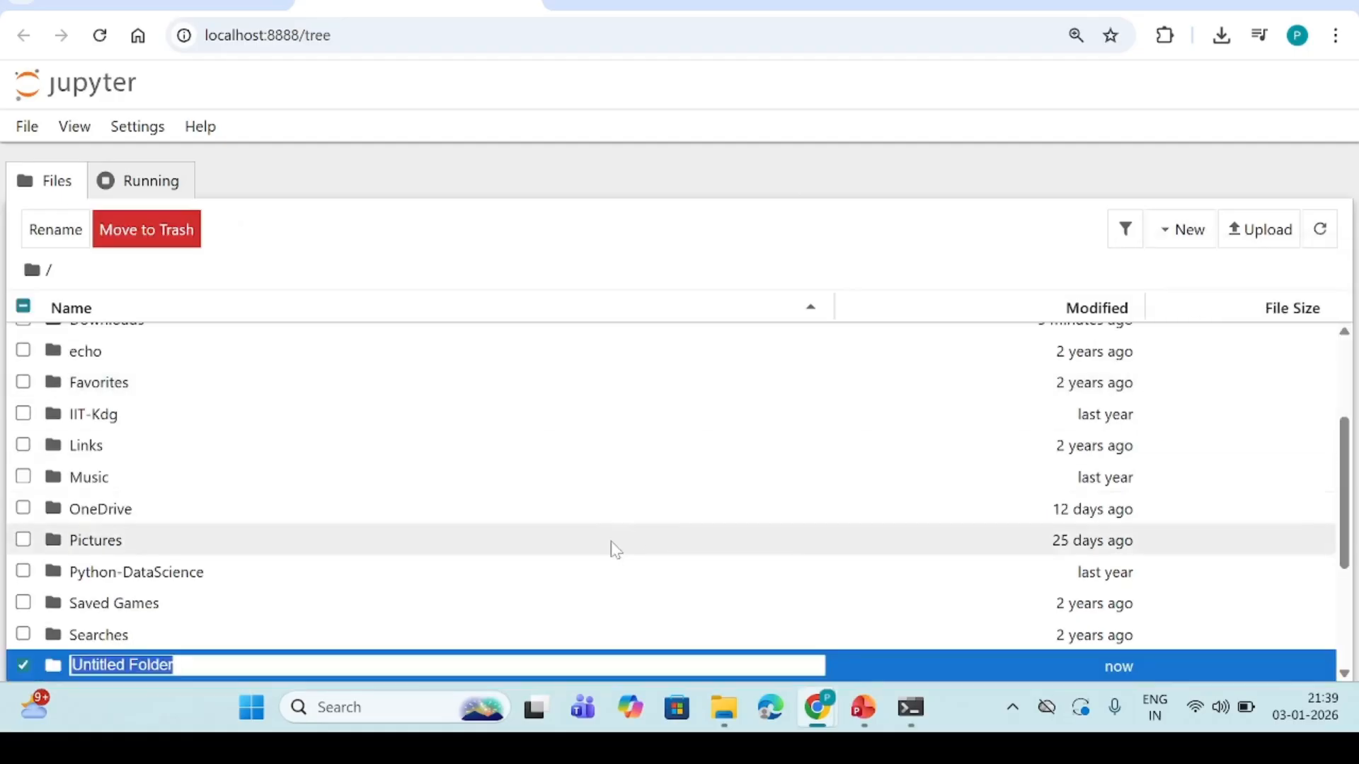
type("Pyth")
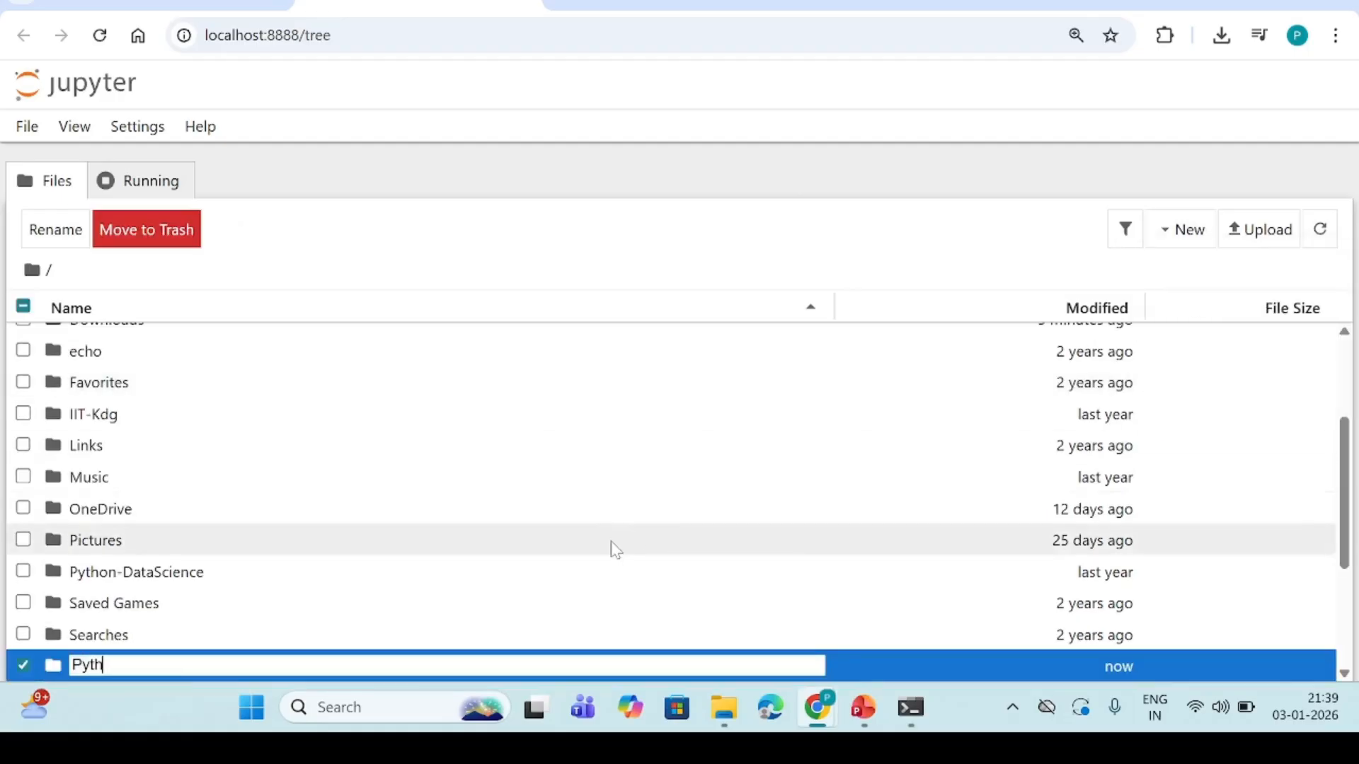
type("on_Learning")
key("Return")
left_click(172, 578)
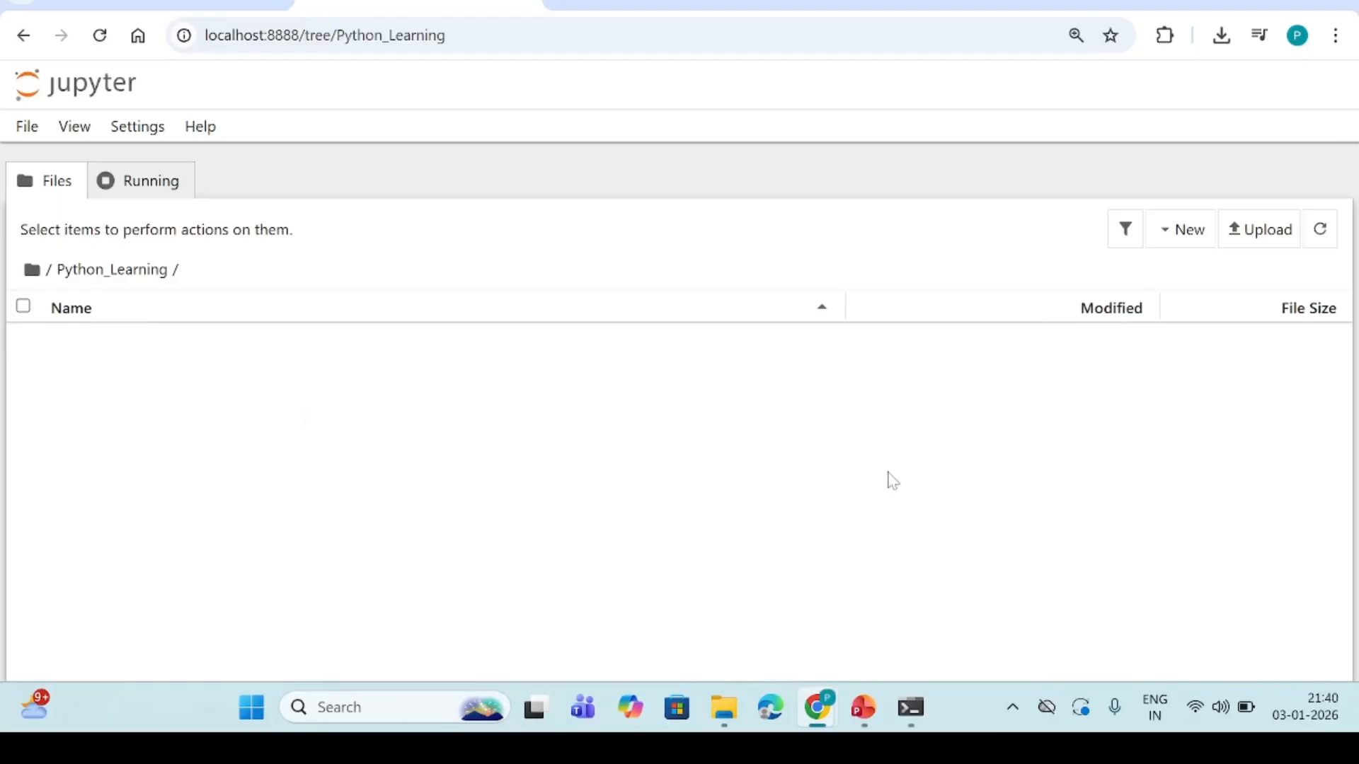
Create a Python 3 (ipykernel) notebook in the Python_Learning folder and rename it Python_Introduction.ipynb
left_click(1179, 239)
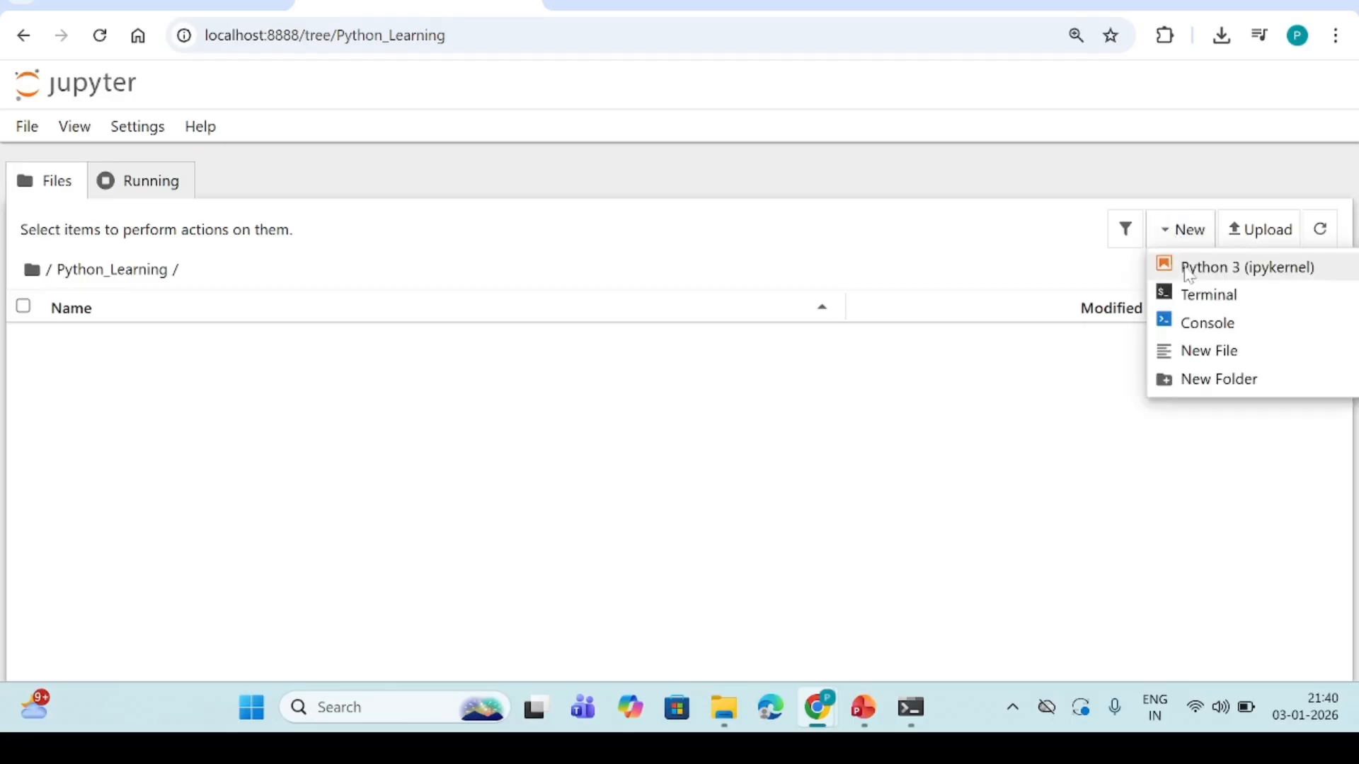
left_click(1189, 271)
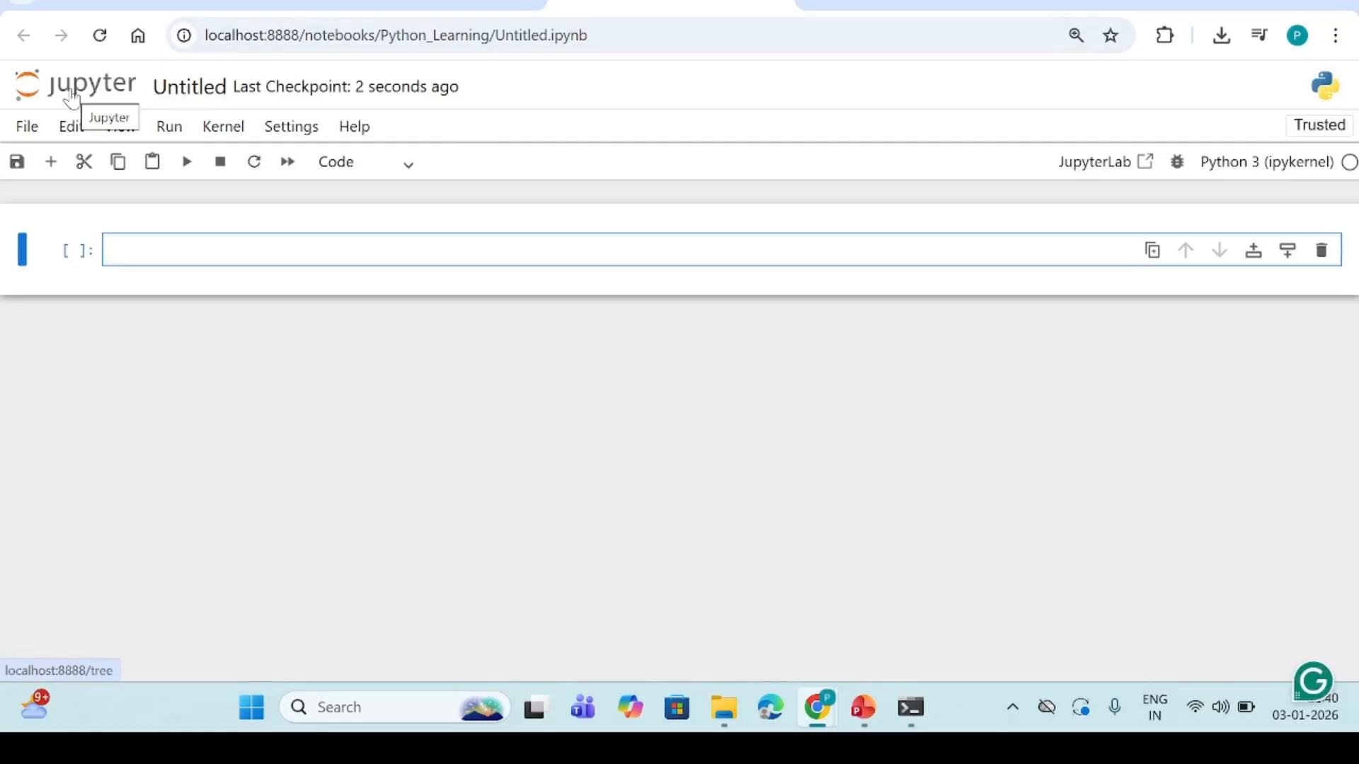
left_click(188, 97)
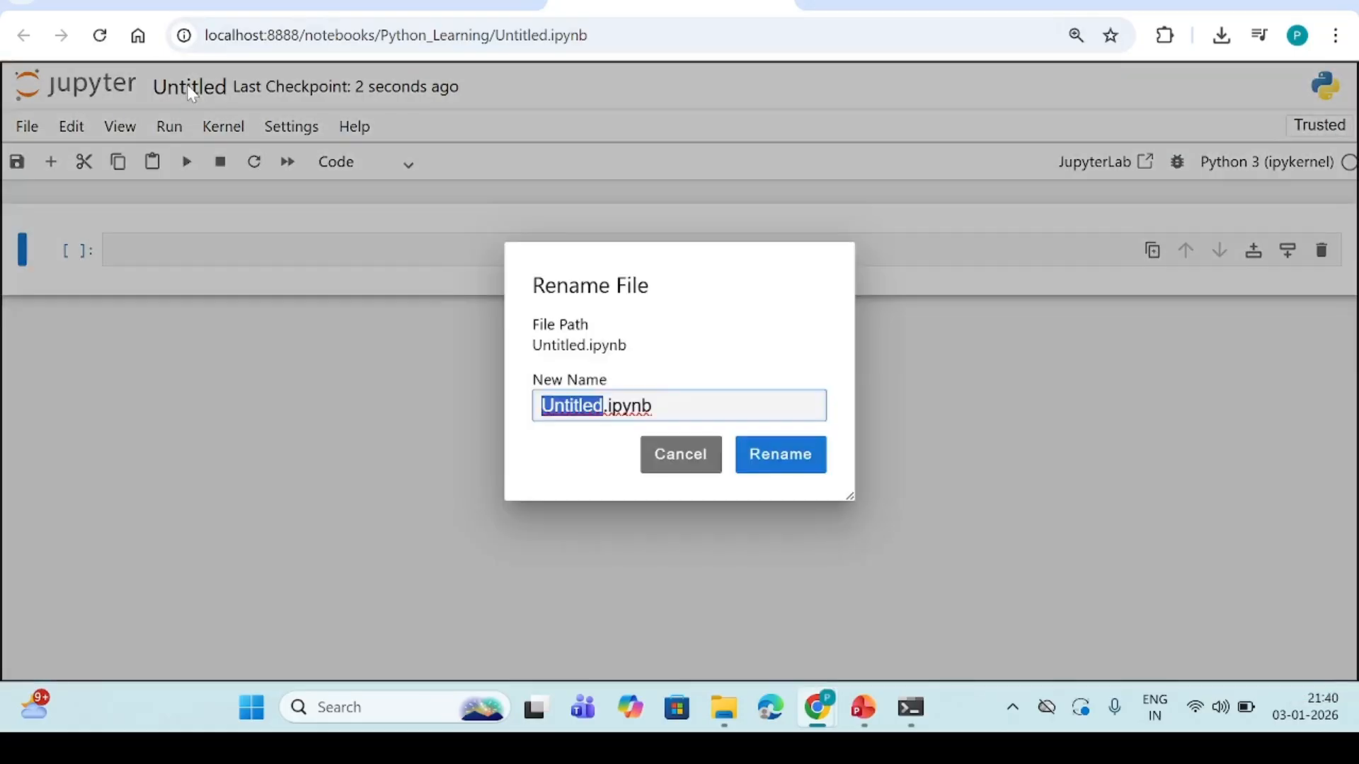
type("Python_Introductionm")
key("BackSpace")
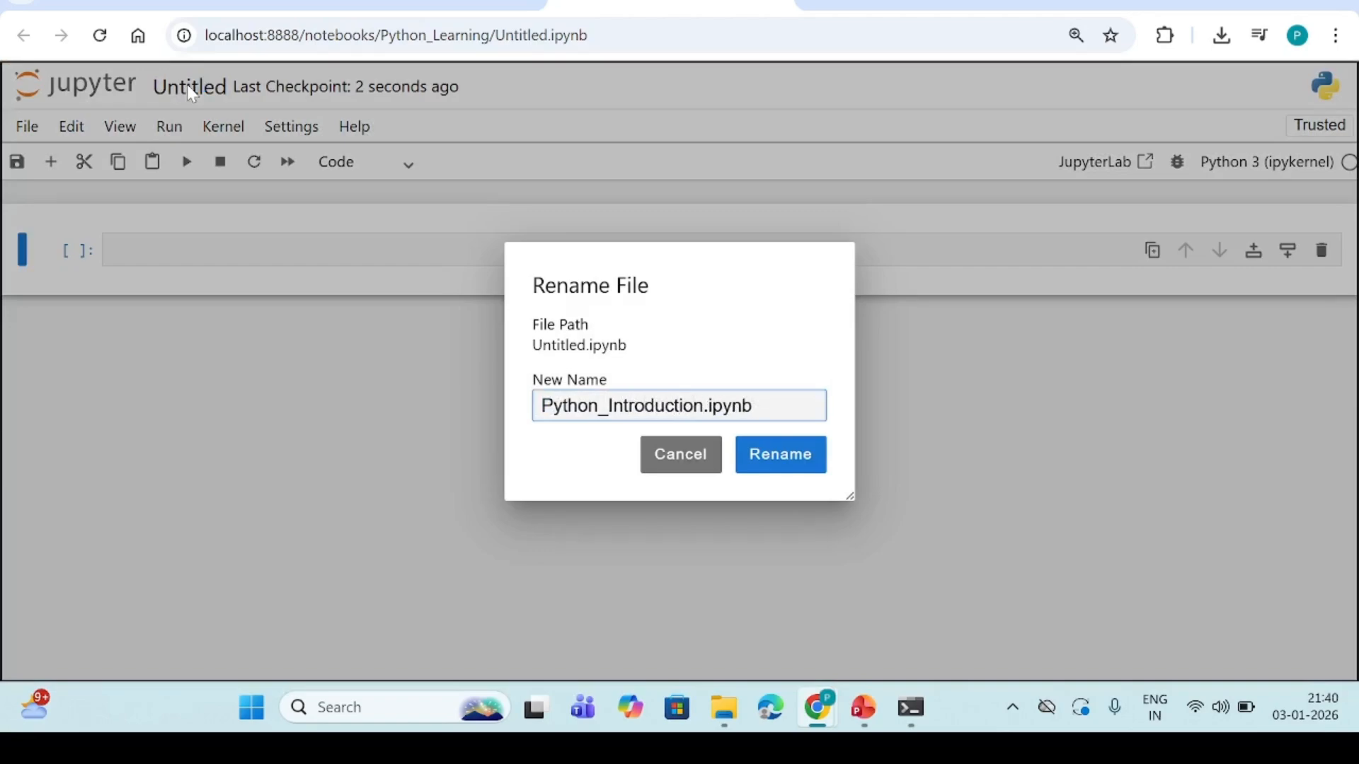
left_click(802, 473)
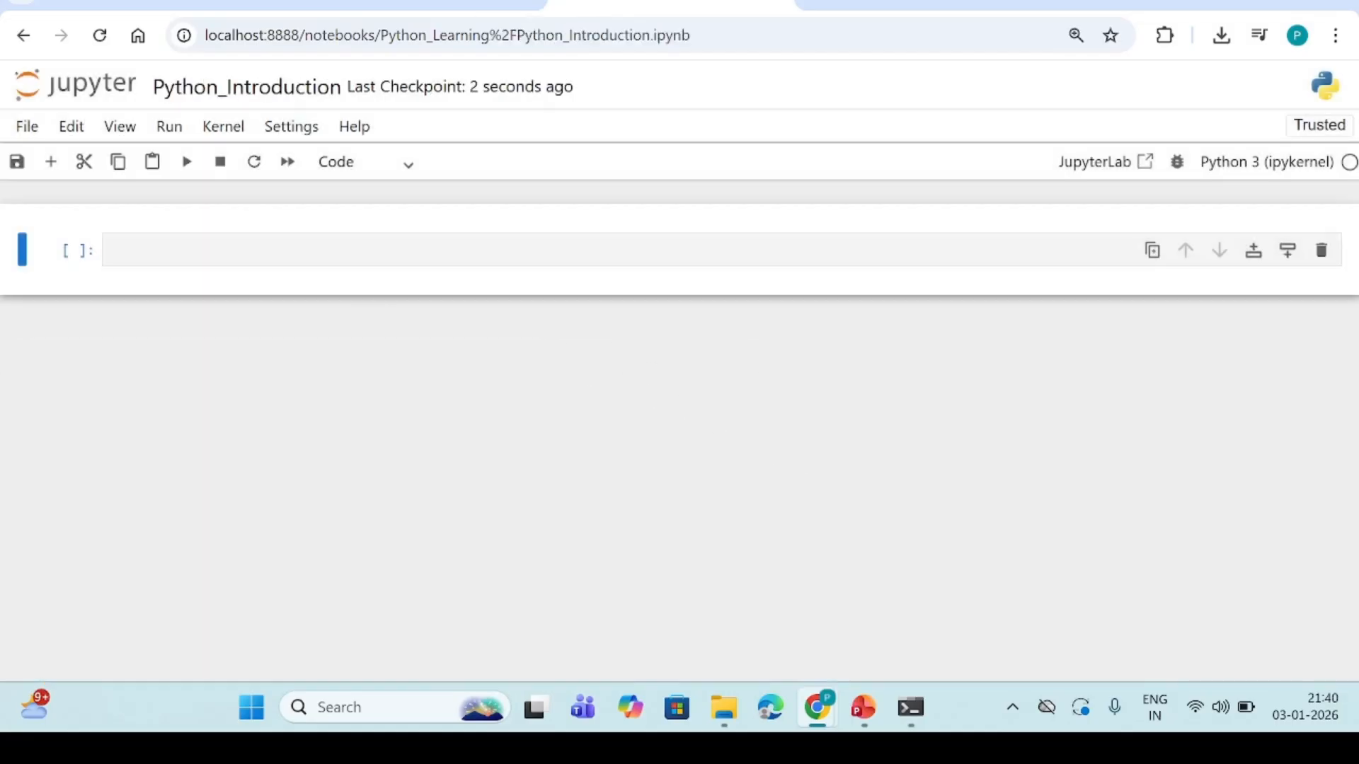
Write print('Happy Learning') in the empty first cell and run it
left_click(364, 253)
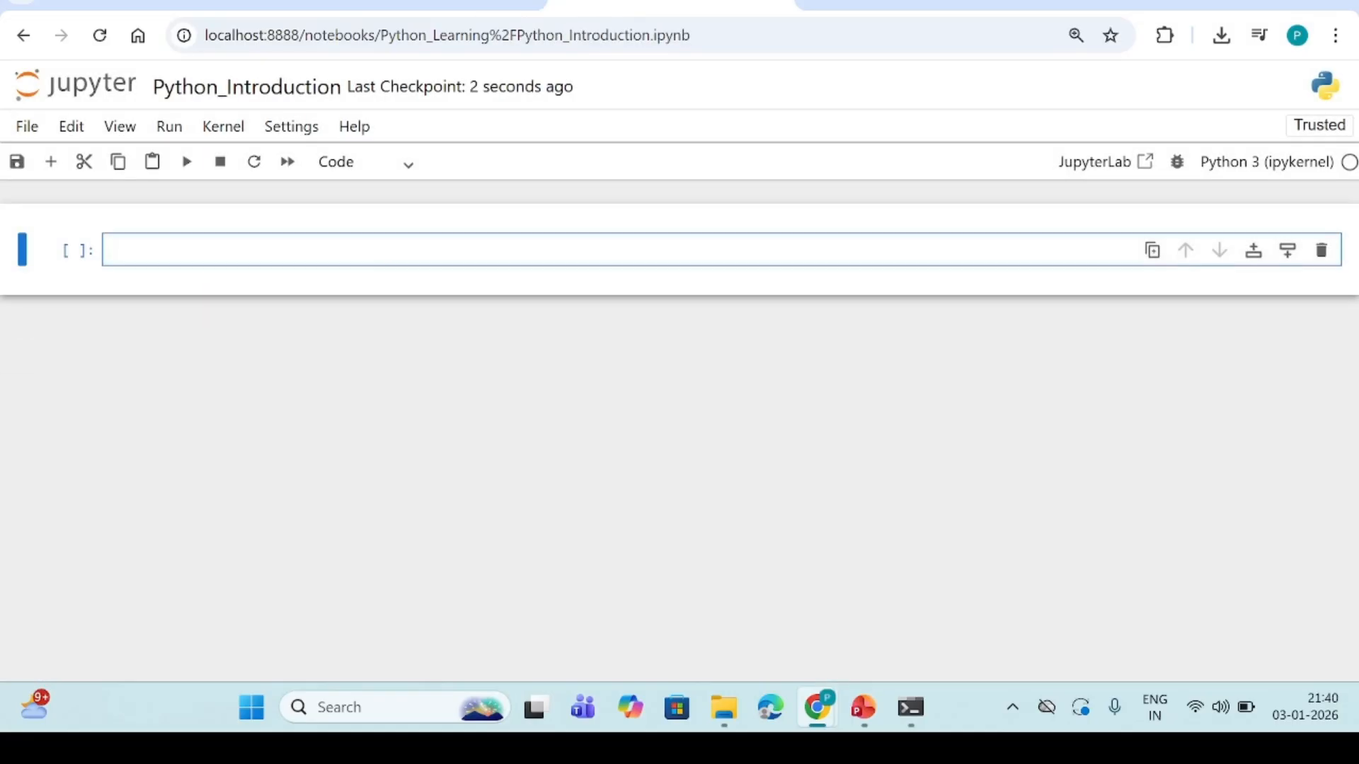
type("pri")
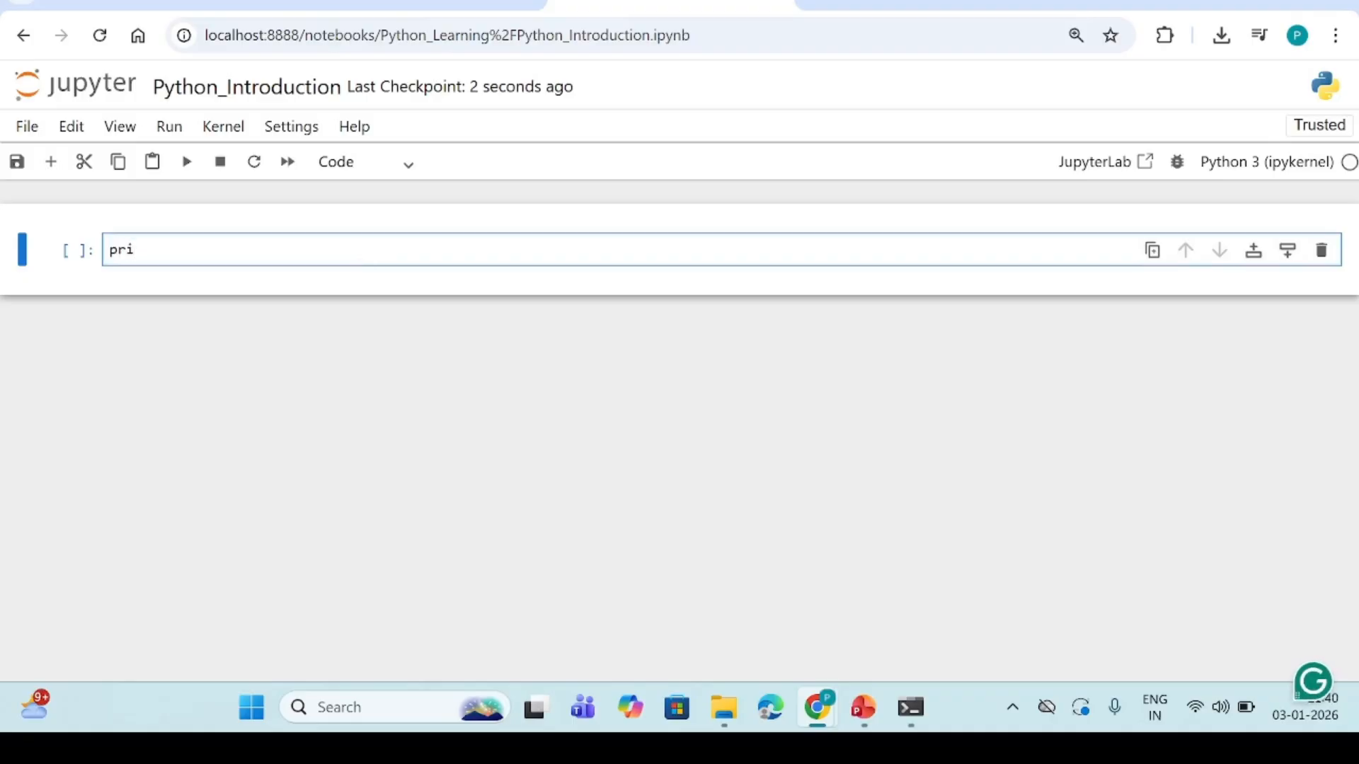
type("nt(")
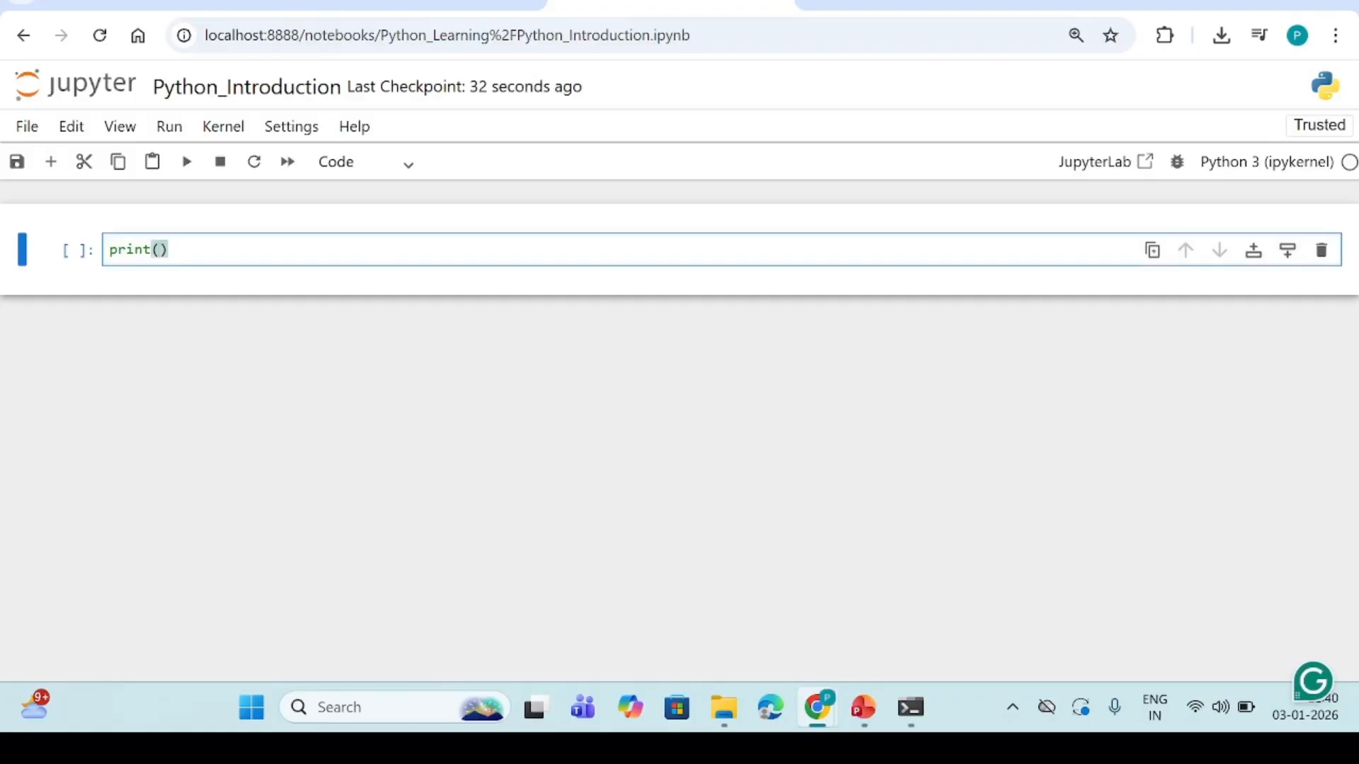
type("'")
type("Happy")
type(" Learnin")
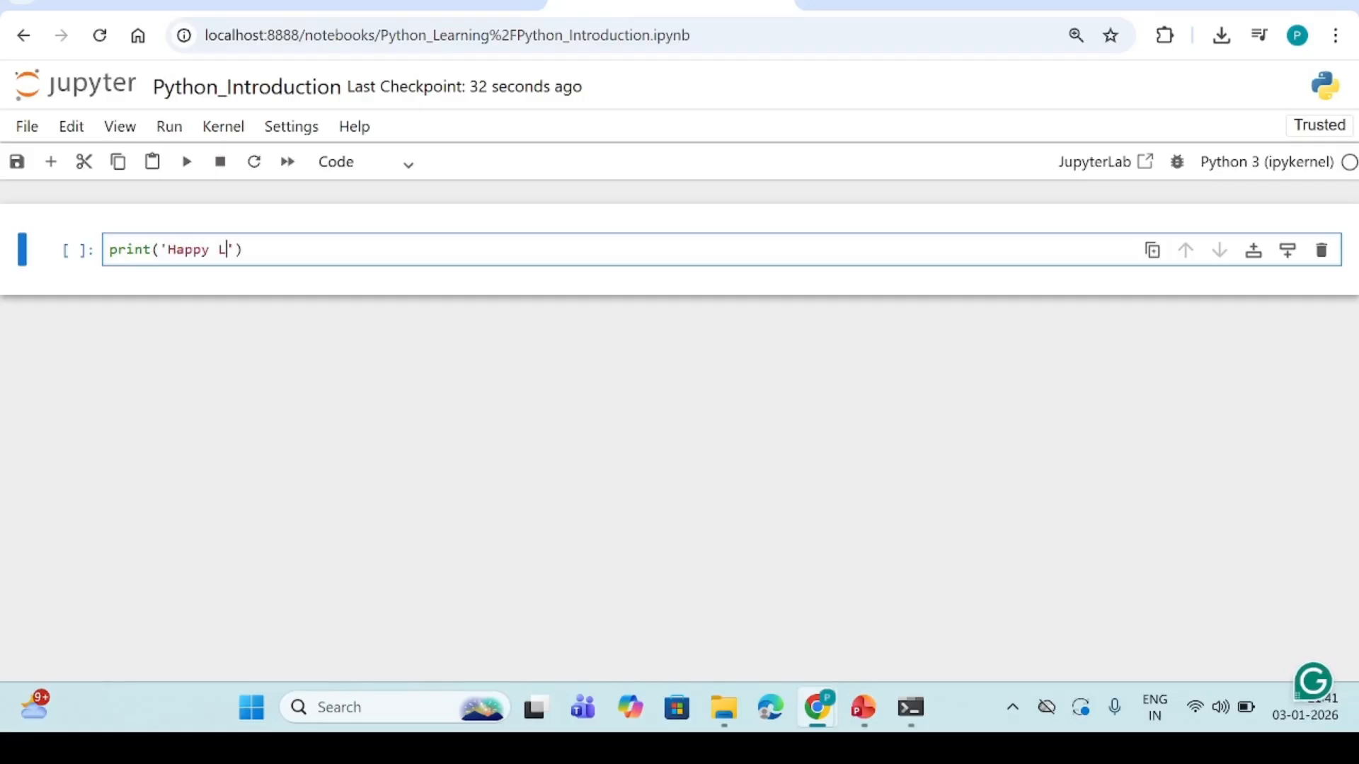
type("g")
left_click_drag(159, 249, 293, 249)
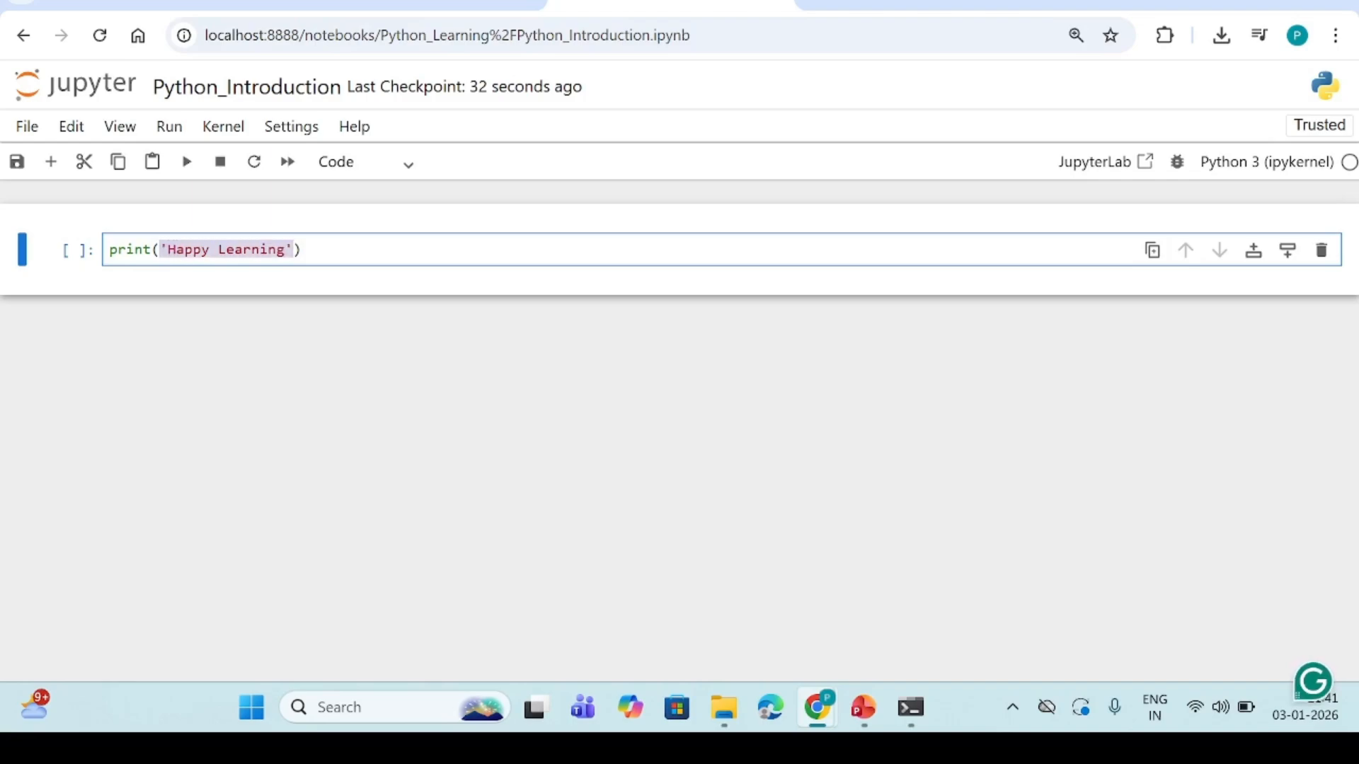
left_click(305, 250)
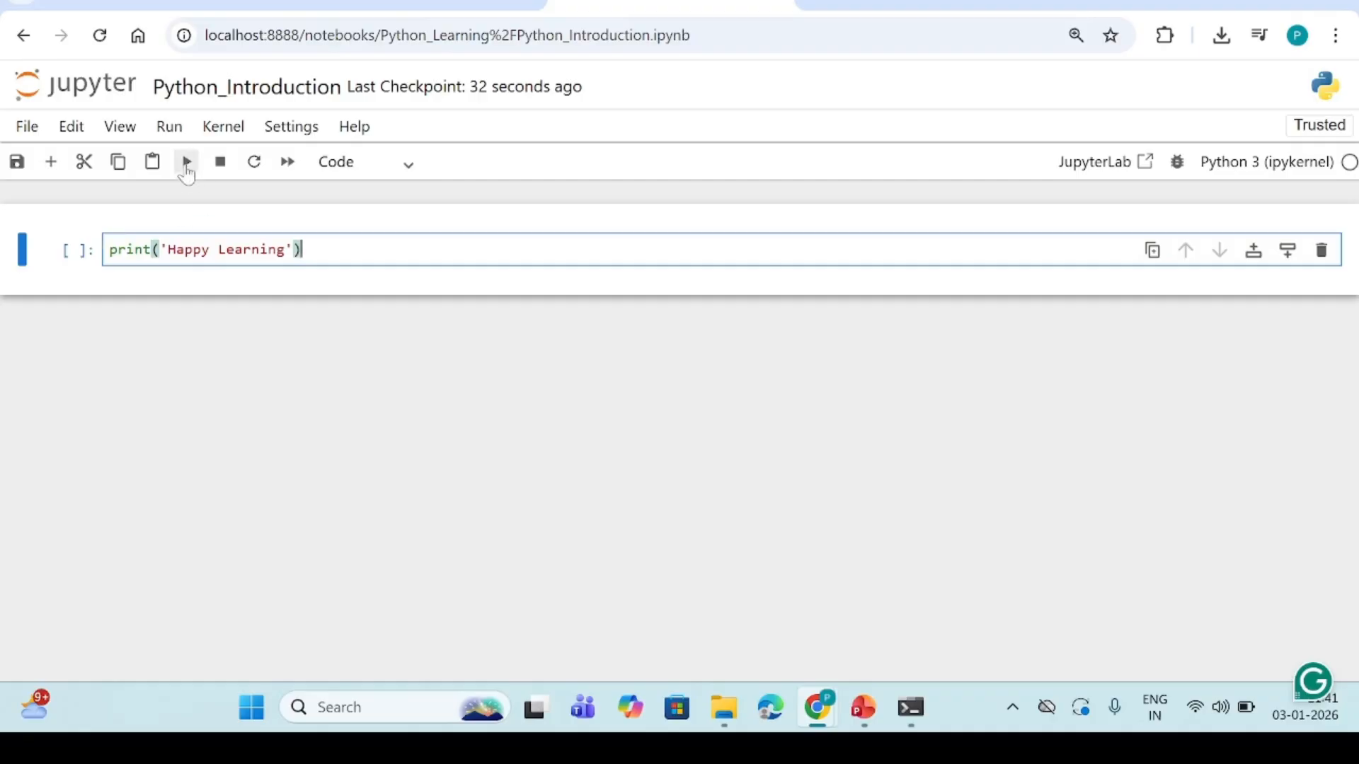
left_click(186, 163)
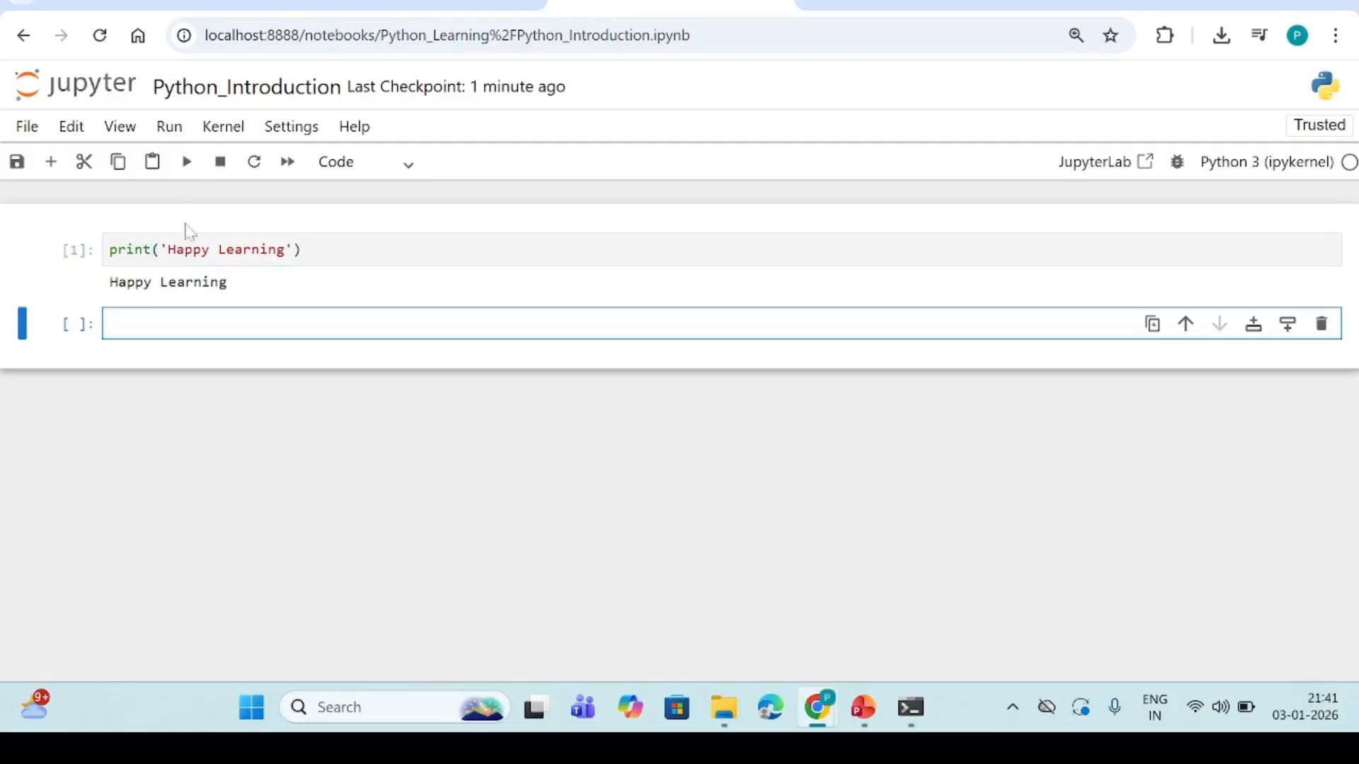
double_click(131, 249)
left_click_drag(151, 249, 302, 249)
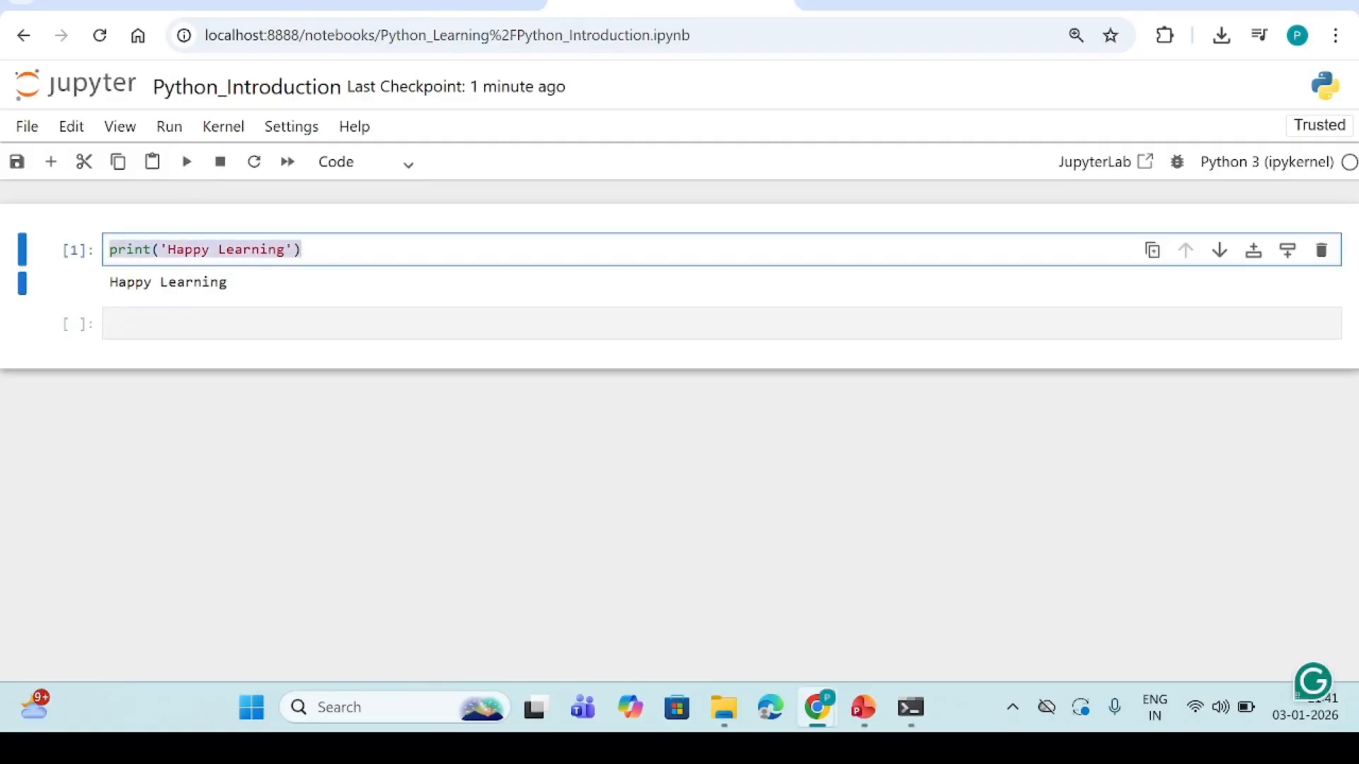
left_click_drag(110, 282, 244, 290)
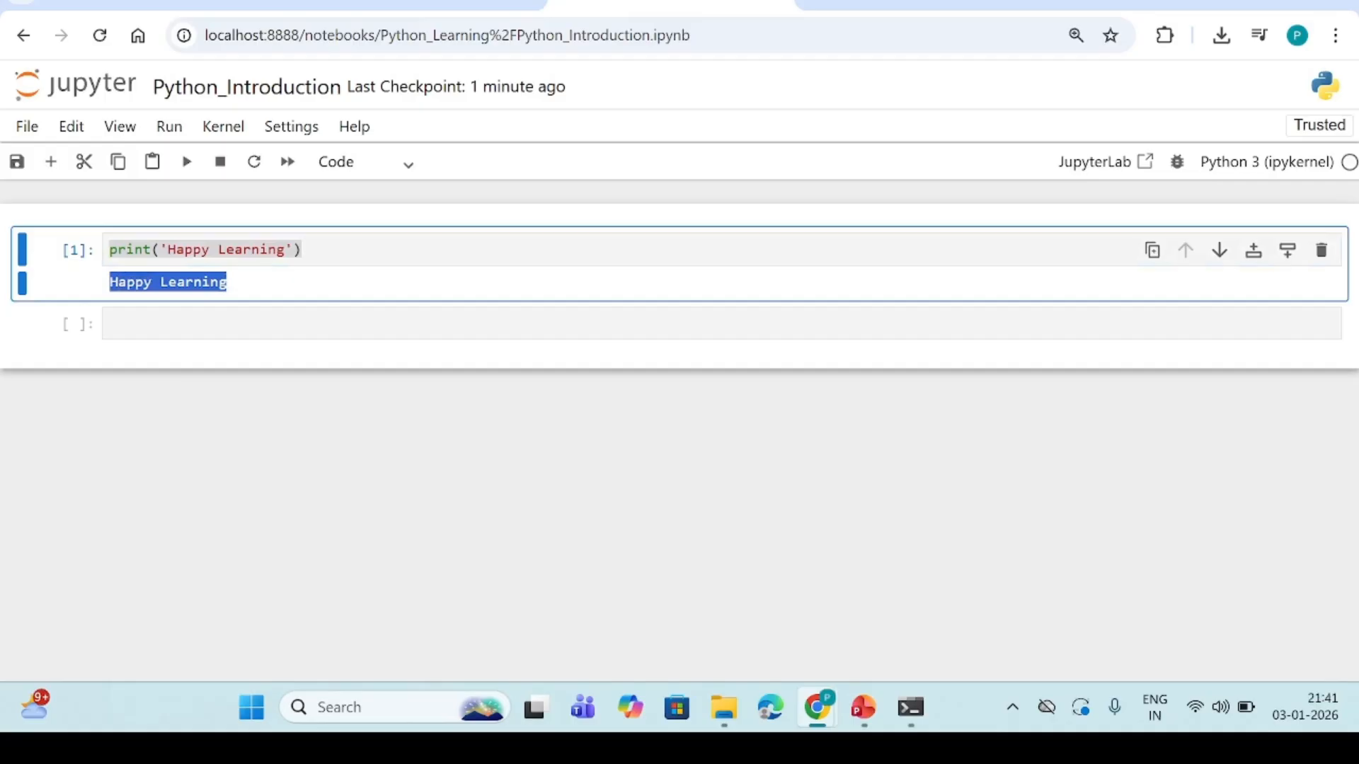
left_click(235, 386)
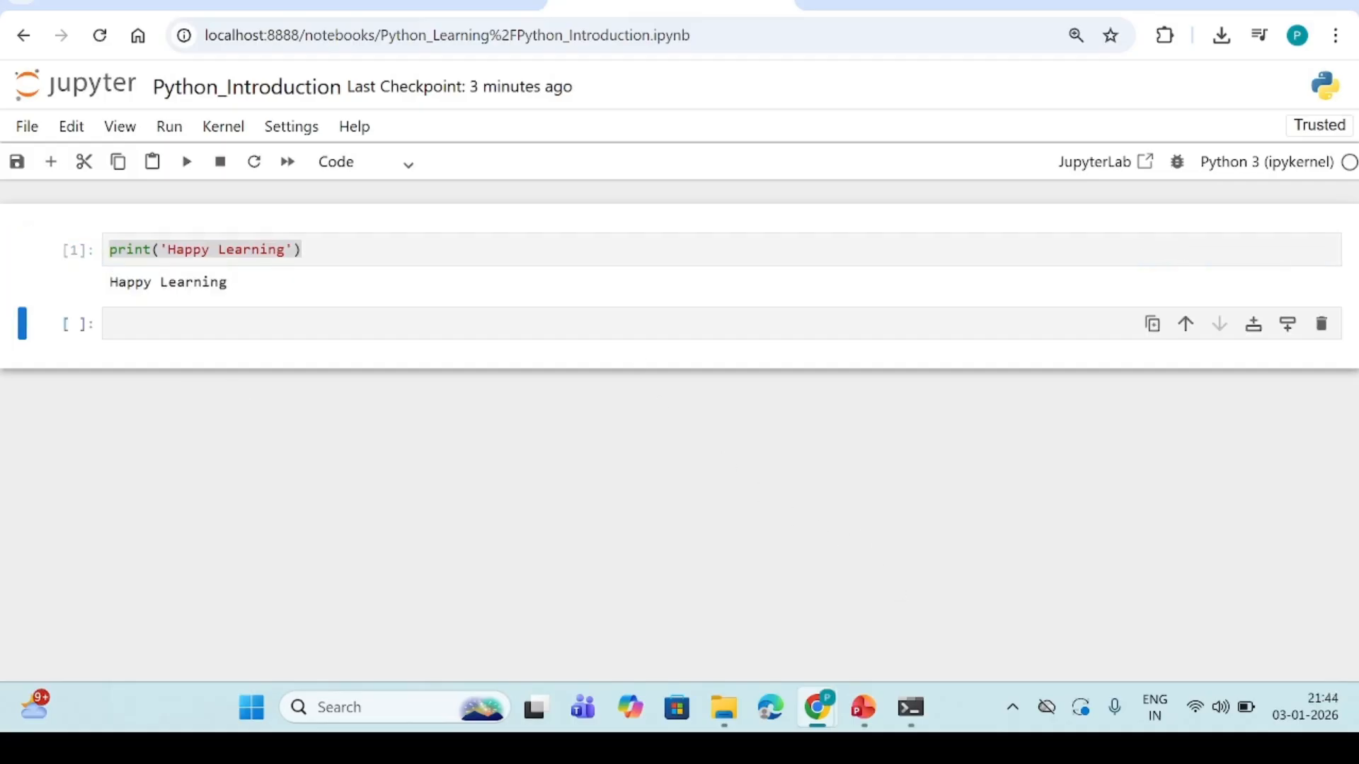
Assign a=1 and b=2 on separate lines in the empty second cell
left_click(109, 324)
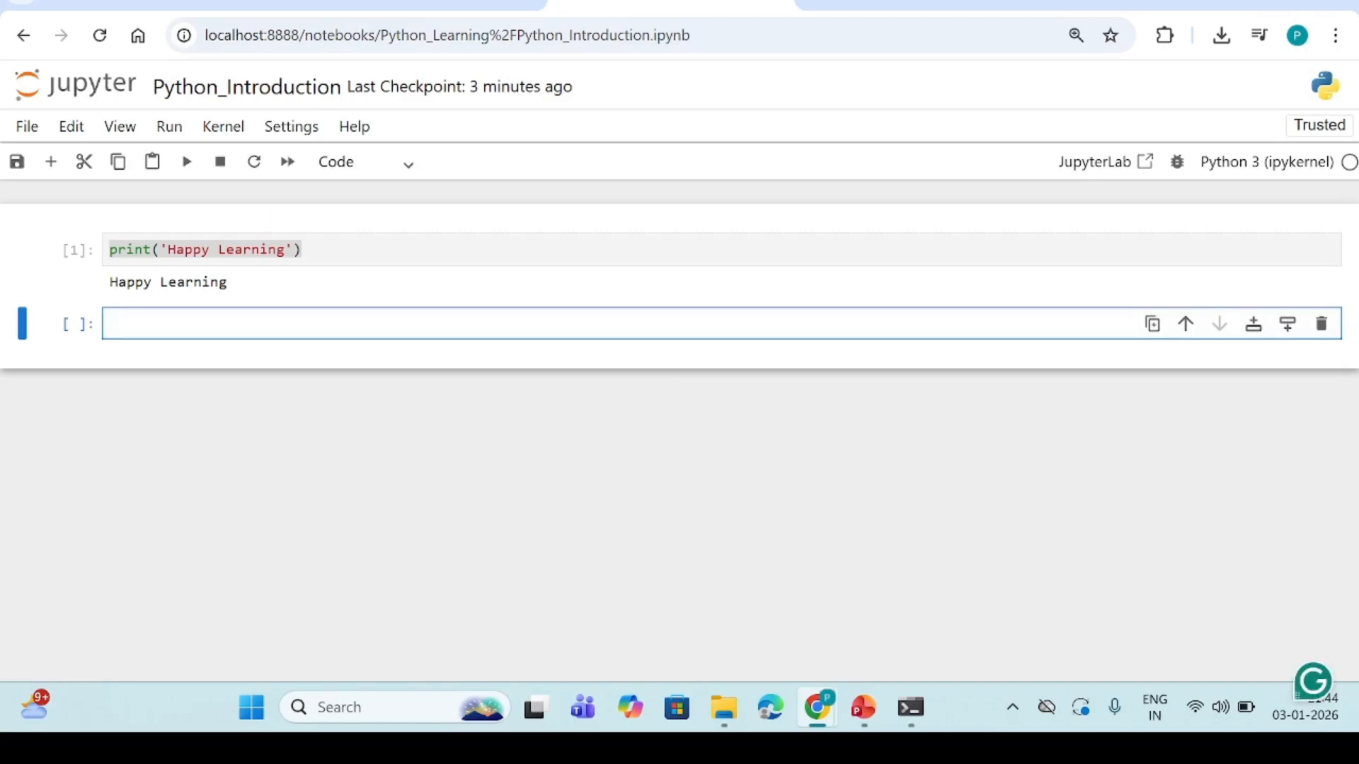
type("a=1")
key("Return")
type("b=")
type("2")
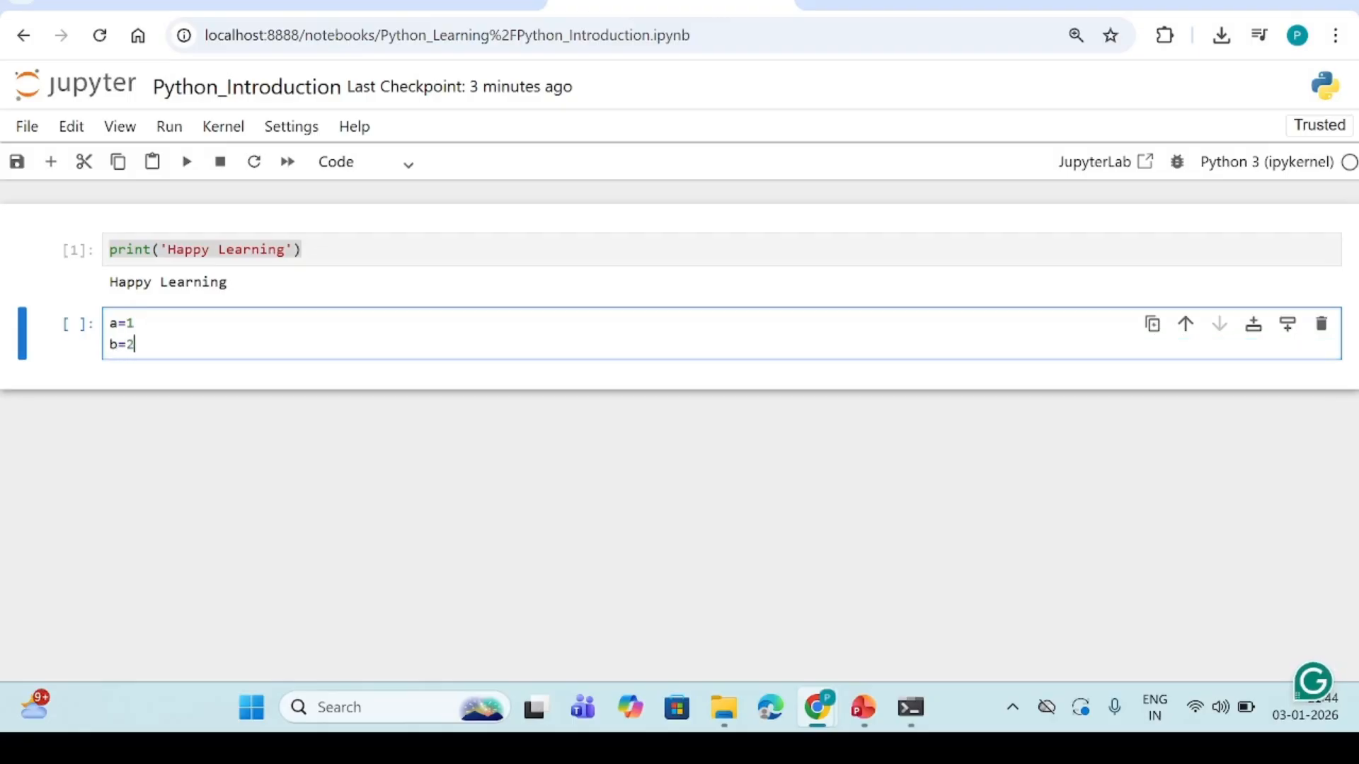
Add a print statement with the label 'Addition' below the two variable assignments
key("Return")
type("p")
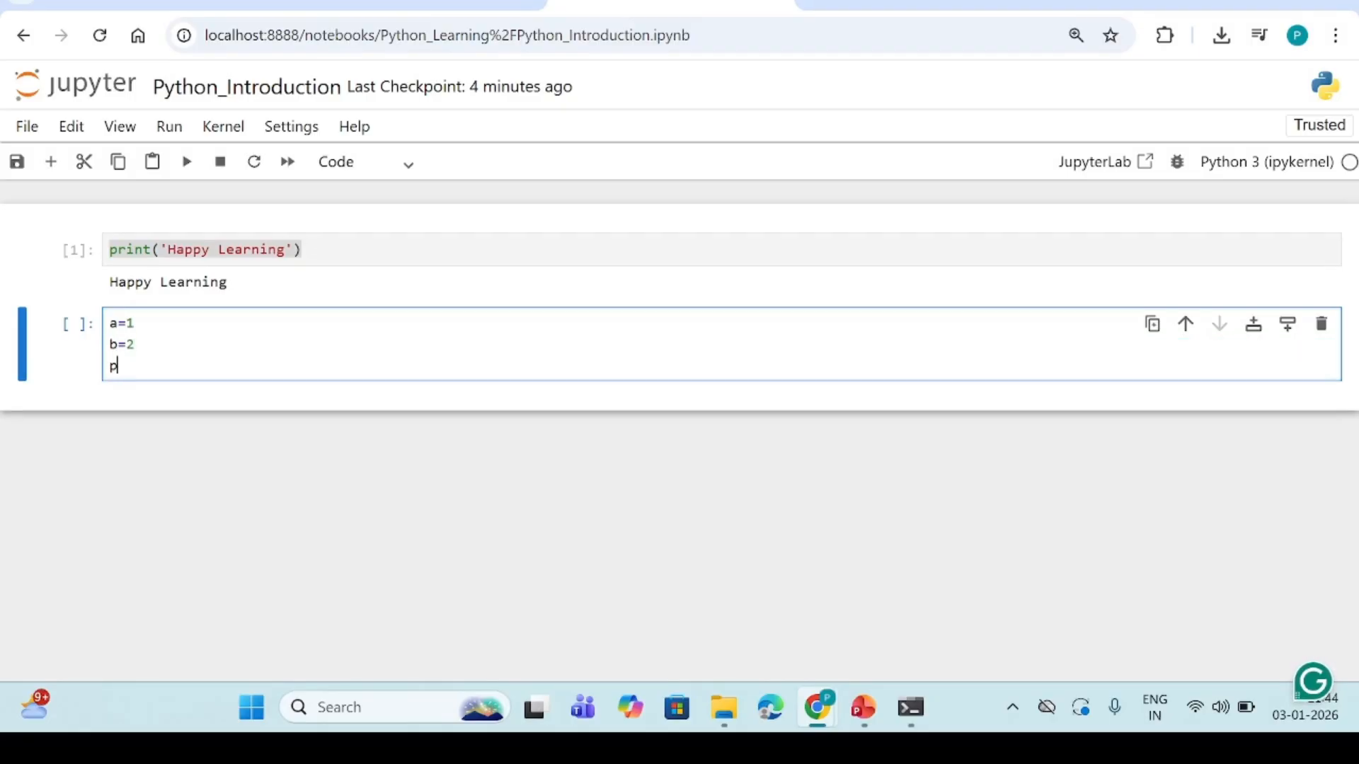
type("rint()'A")
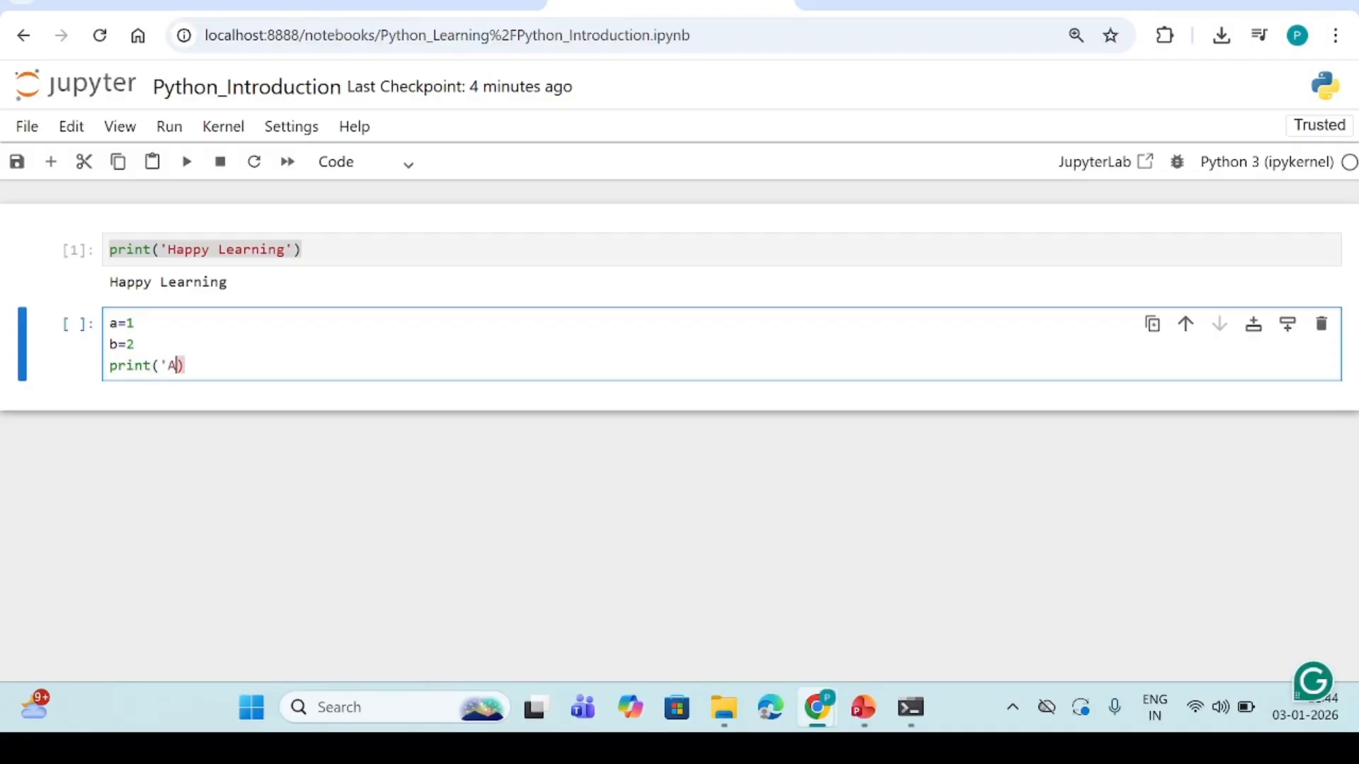
type("dditio")
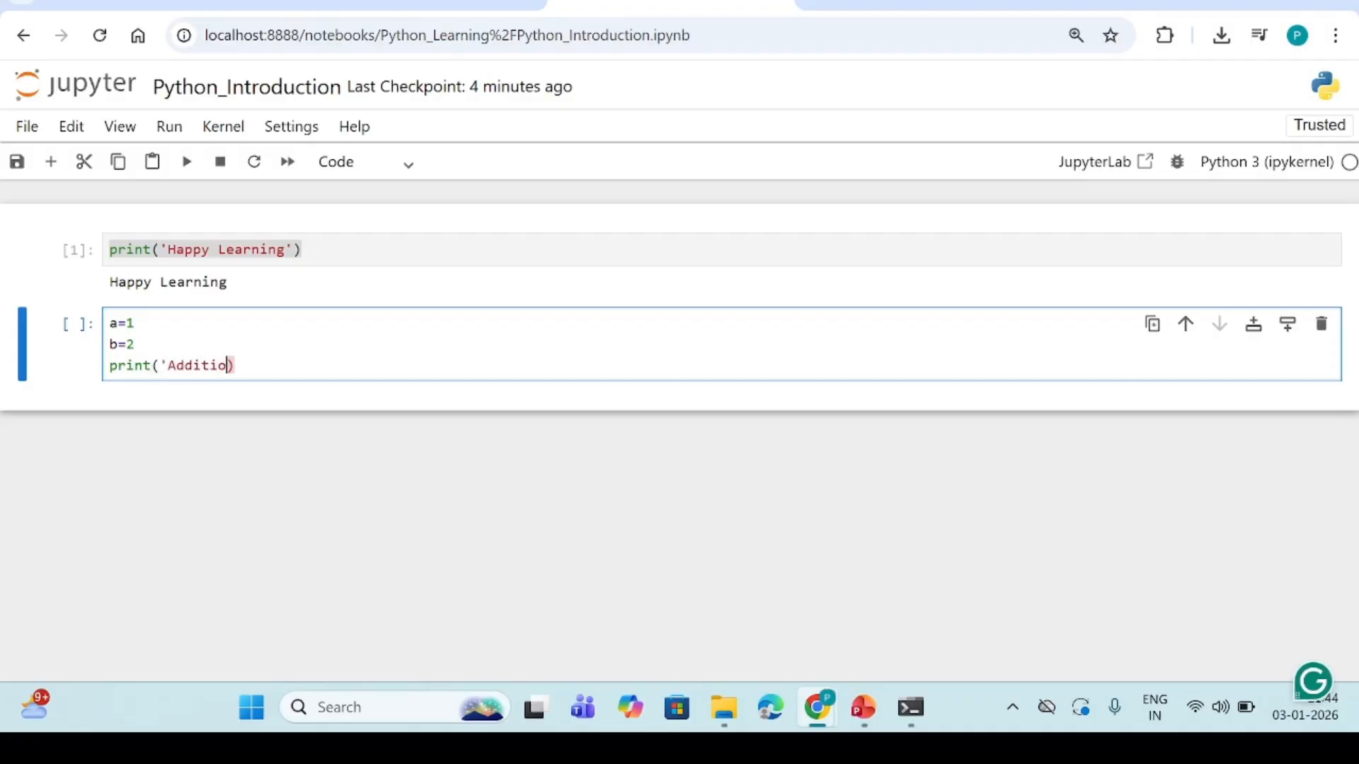
type("n'")
Add a+b as the second argument of the 'Addition' print statement and run the cell
left_click(136, 324)
type(",")
key("BackSpace")
left_click(243, 366)
type(", a+b")
left_click(187, 165)
left_click_drag(110, 397, 201, 400)
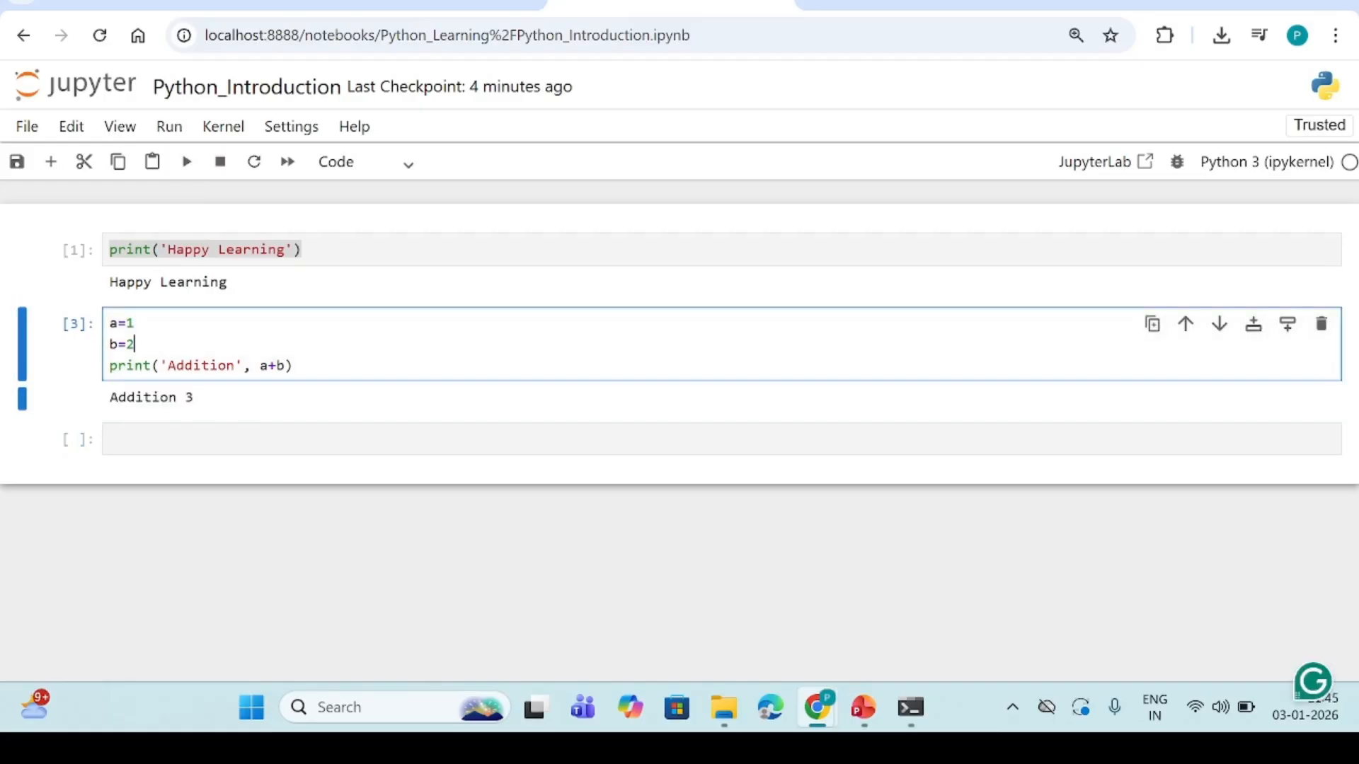
key("shift+Home")
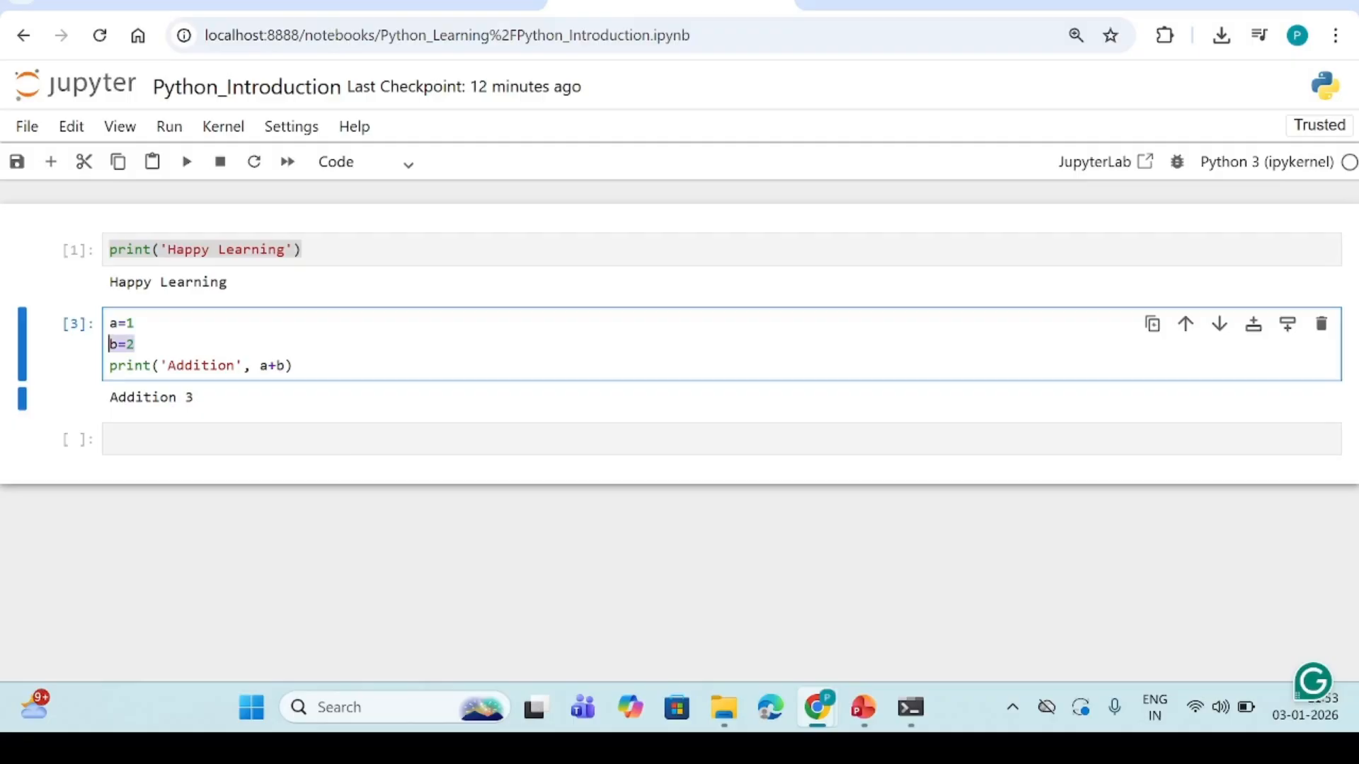
Write print('Hello World') in the empty third cell and run it
left_click(368, 439)
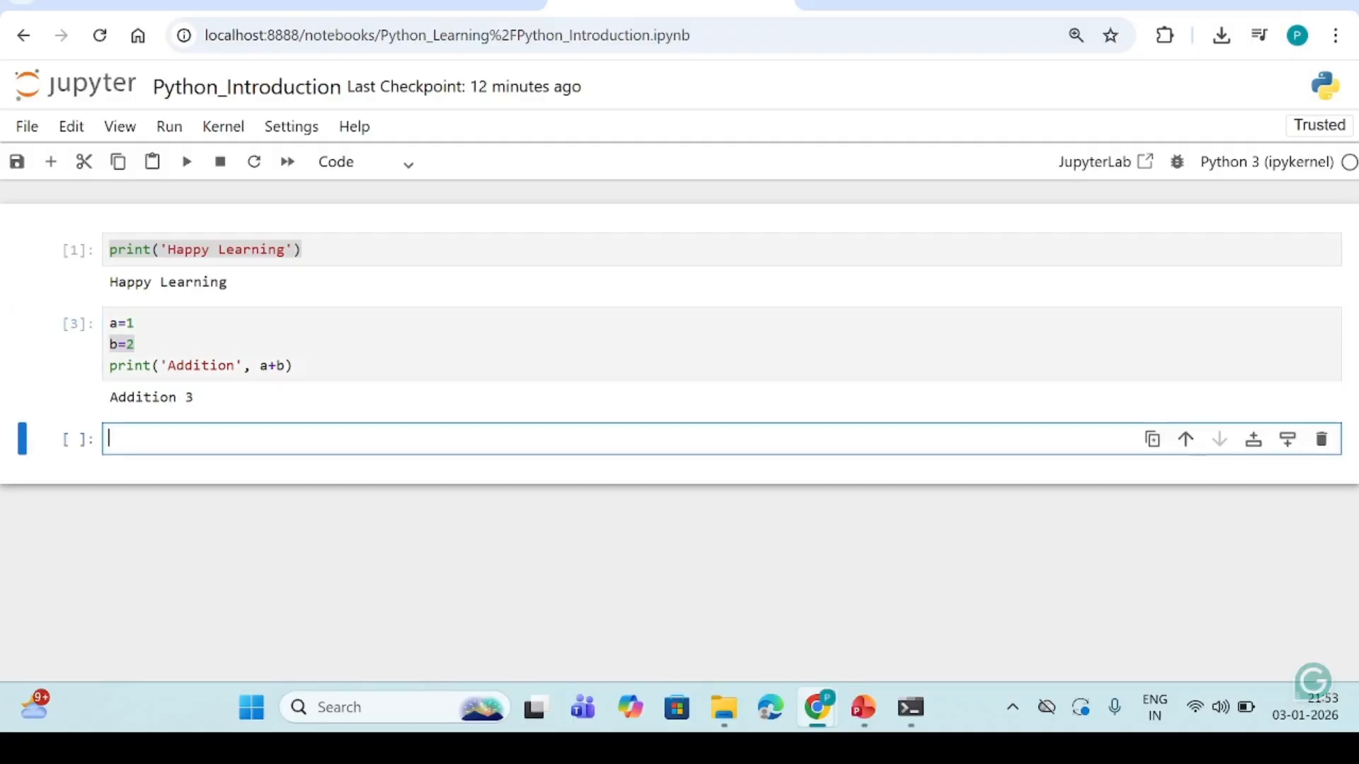
type("p")
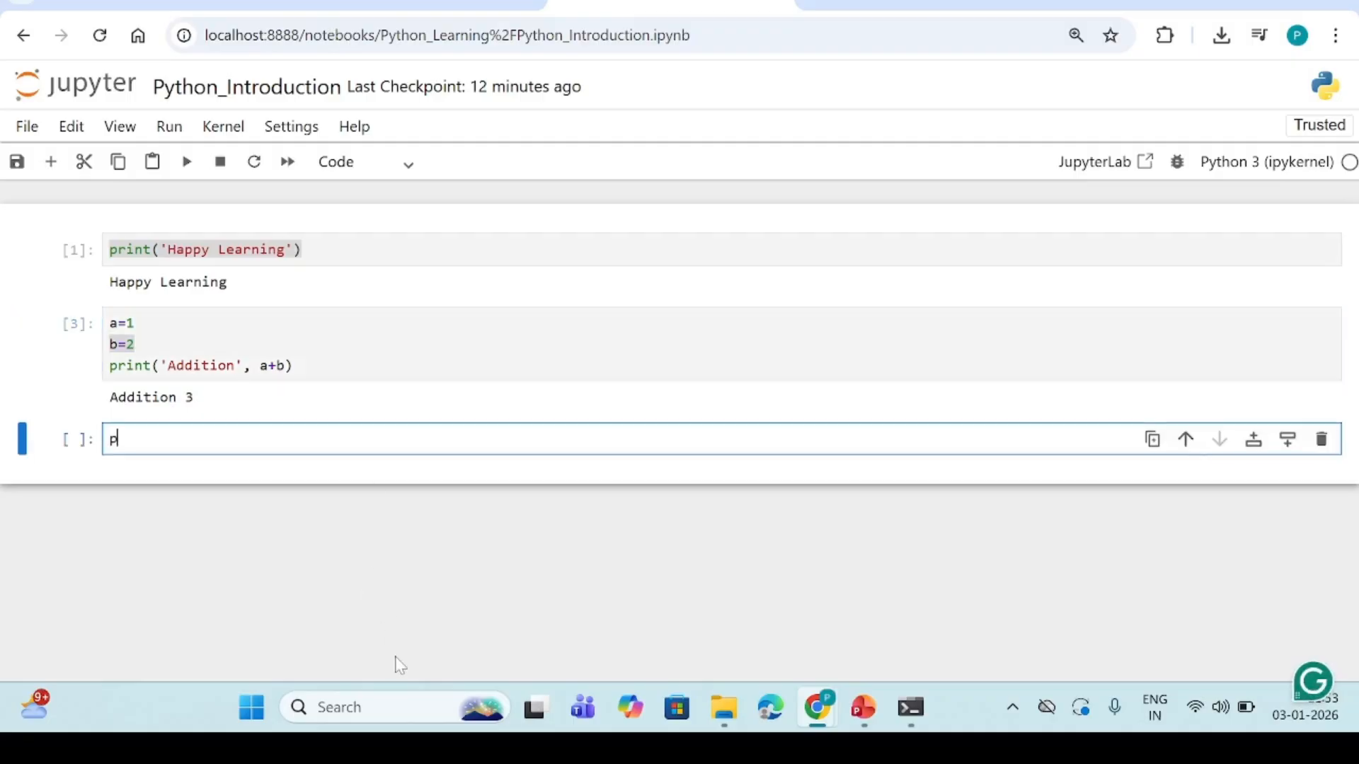
type("rint('Hello World')")
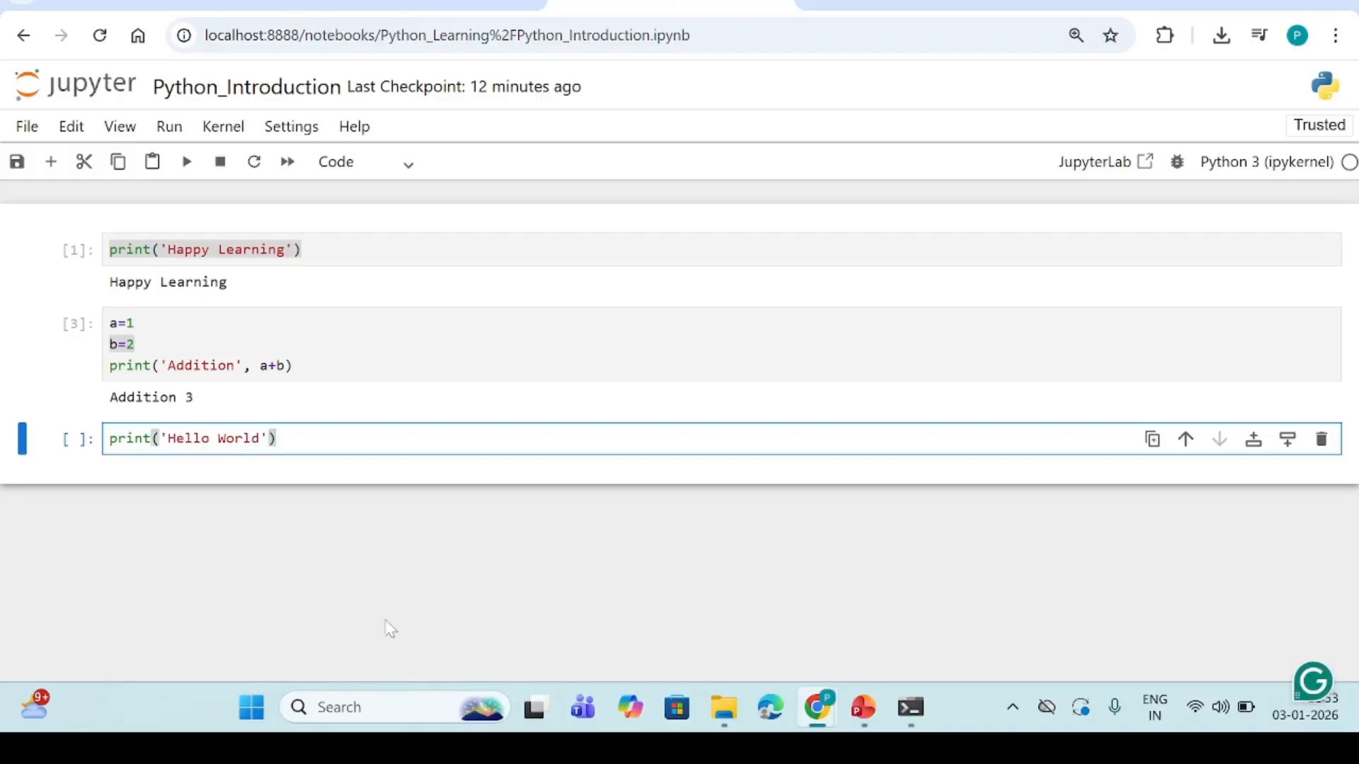
left_click(187, 162)
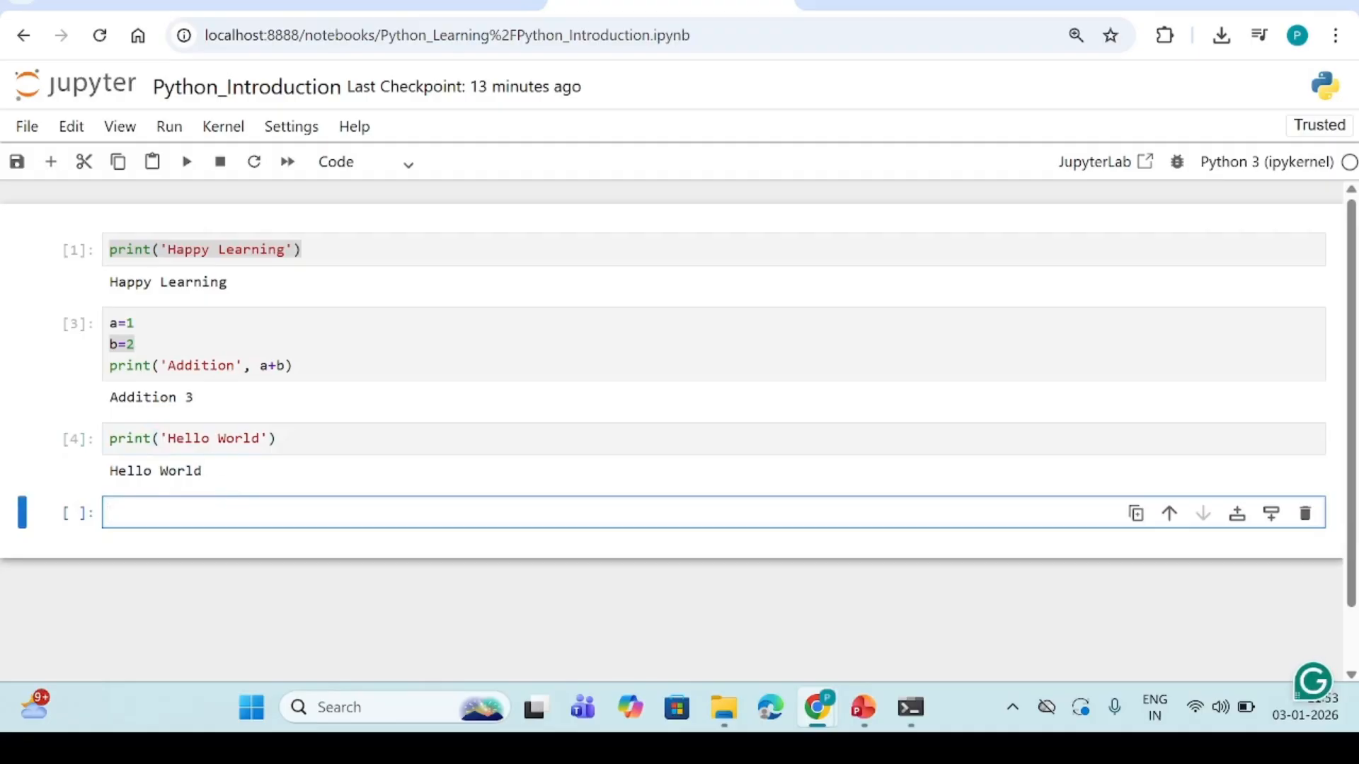
Comment out the print('Hello World') line with # and run the cell
key("Up")
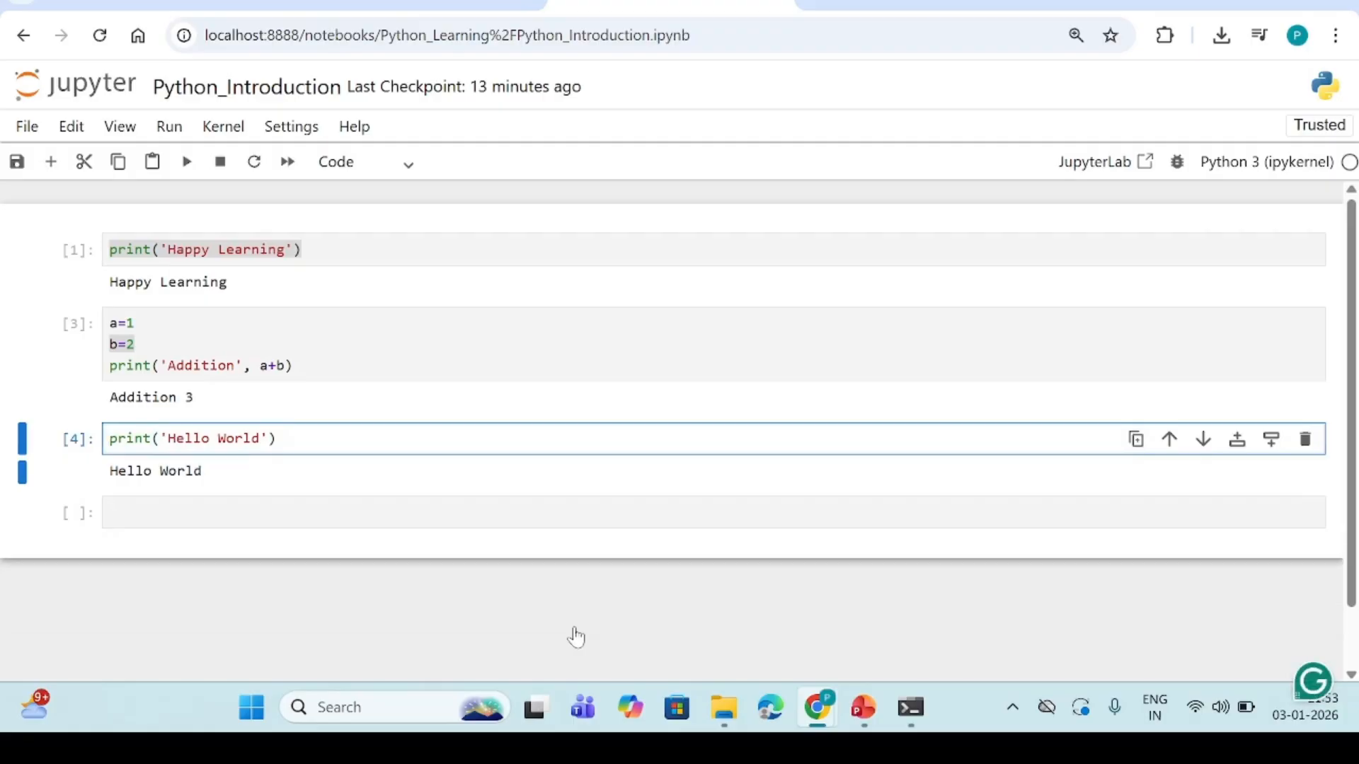
type("#")
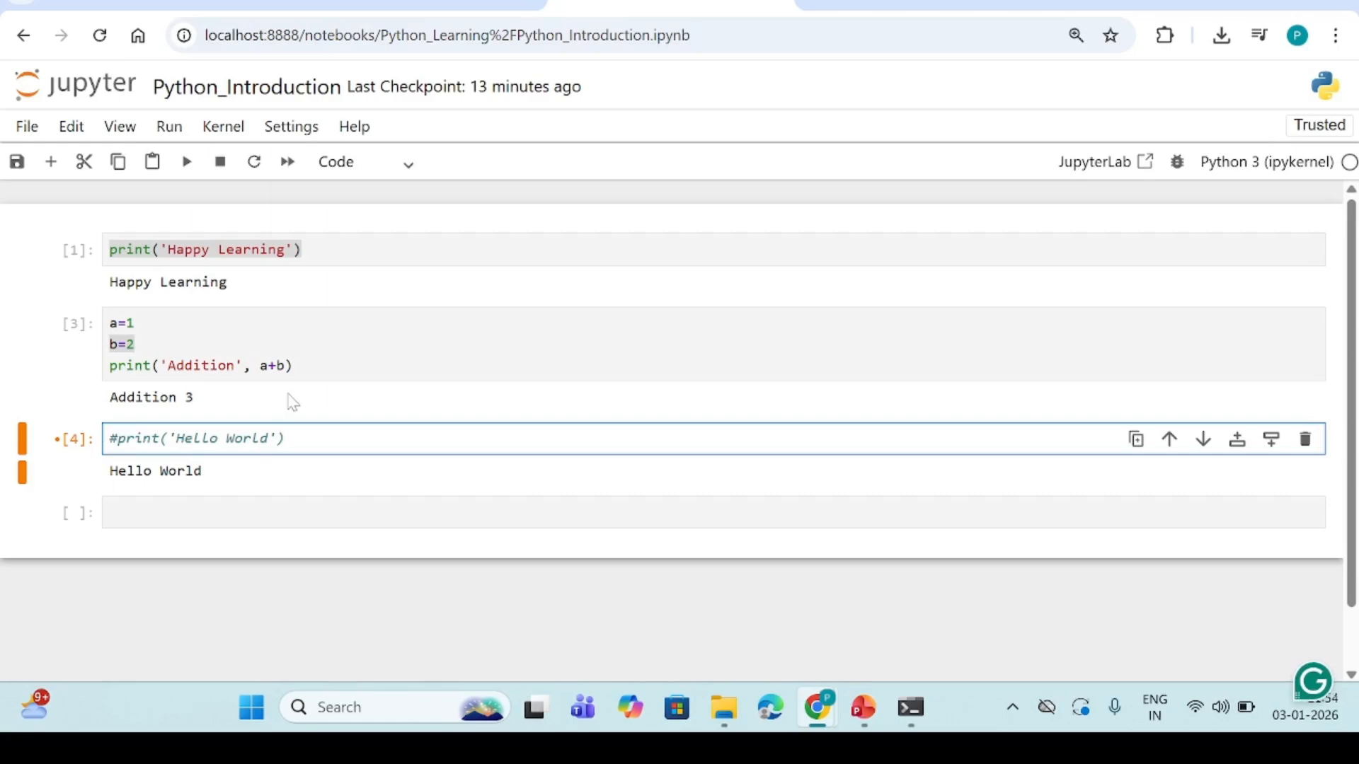
left_click(185, 163)
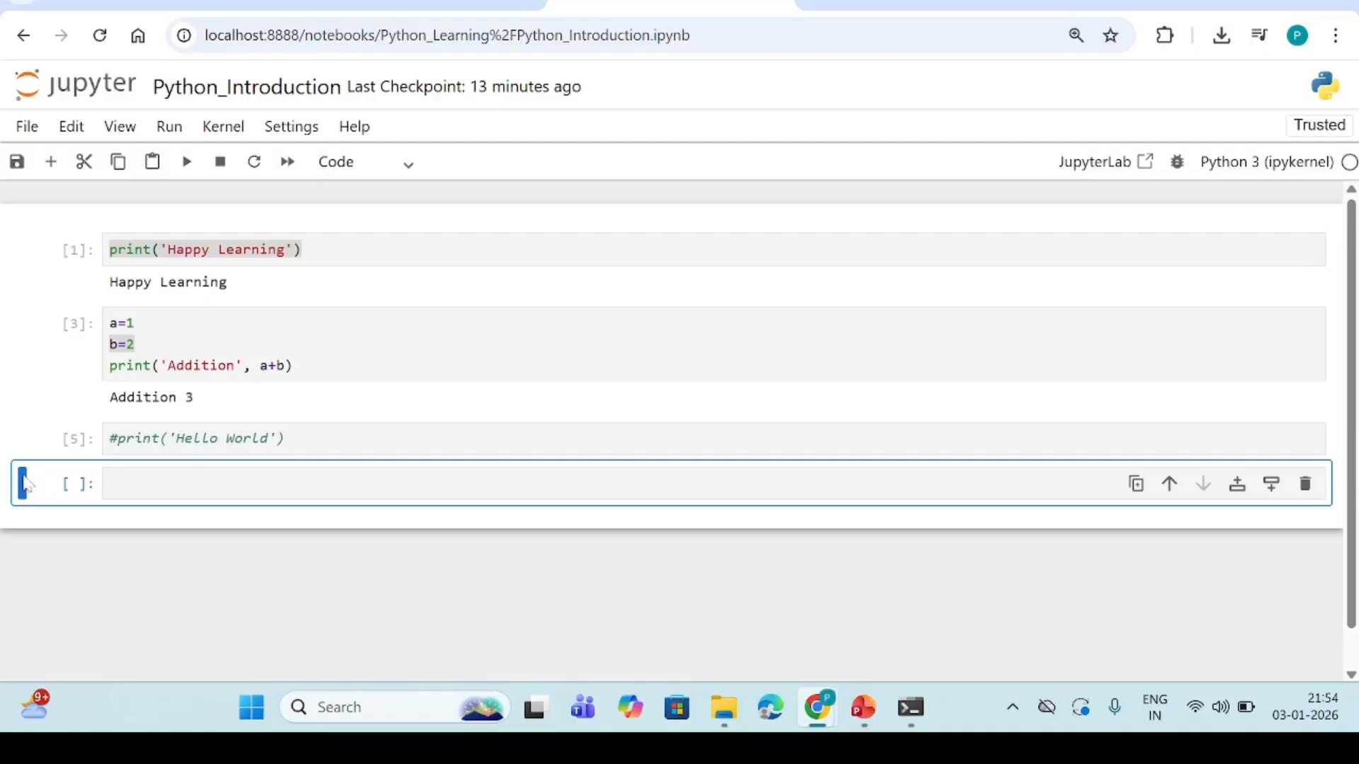
Remove the # in front of the print('Hello World') line
key("Up")
key("Delete")
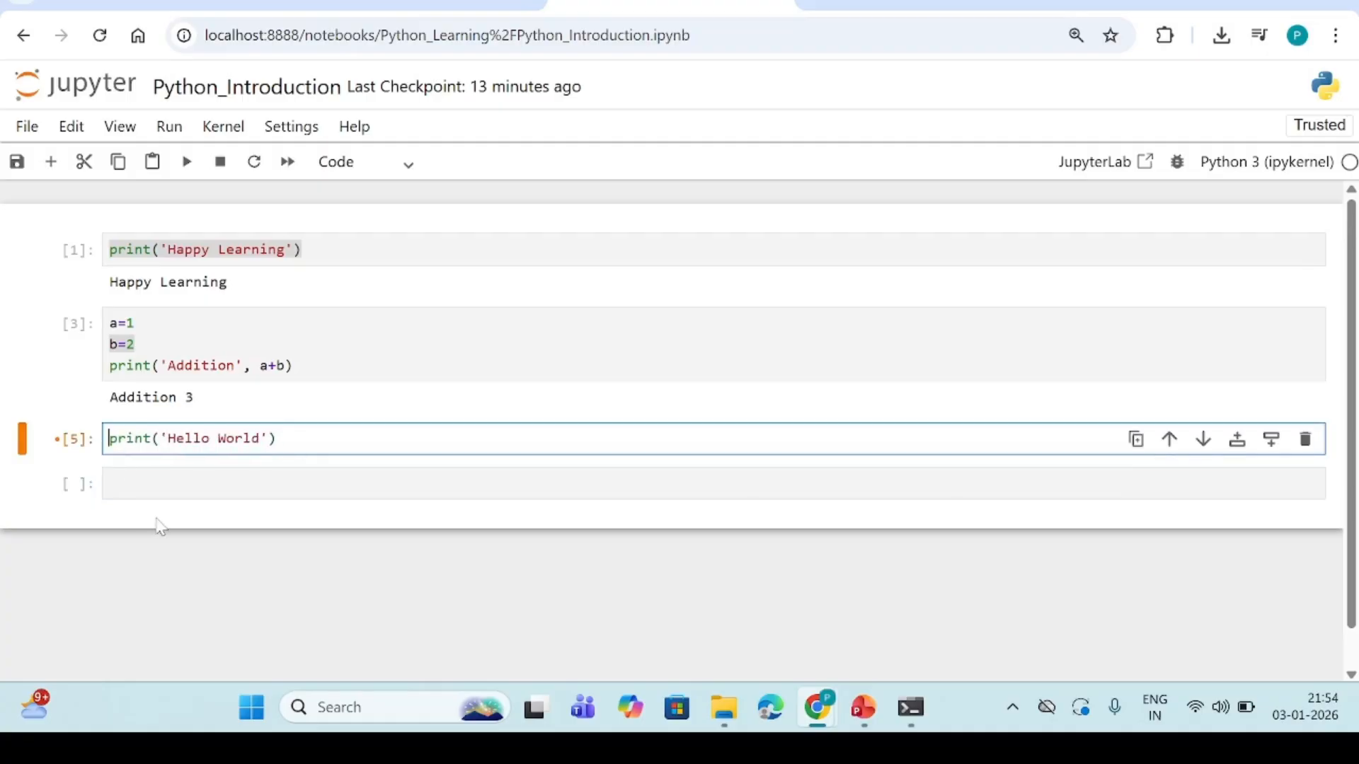
Insert the comment line # Printing a string above print('Hello World') and run the cell
key("Return")
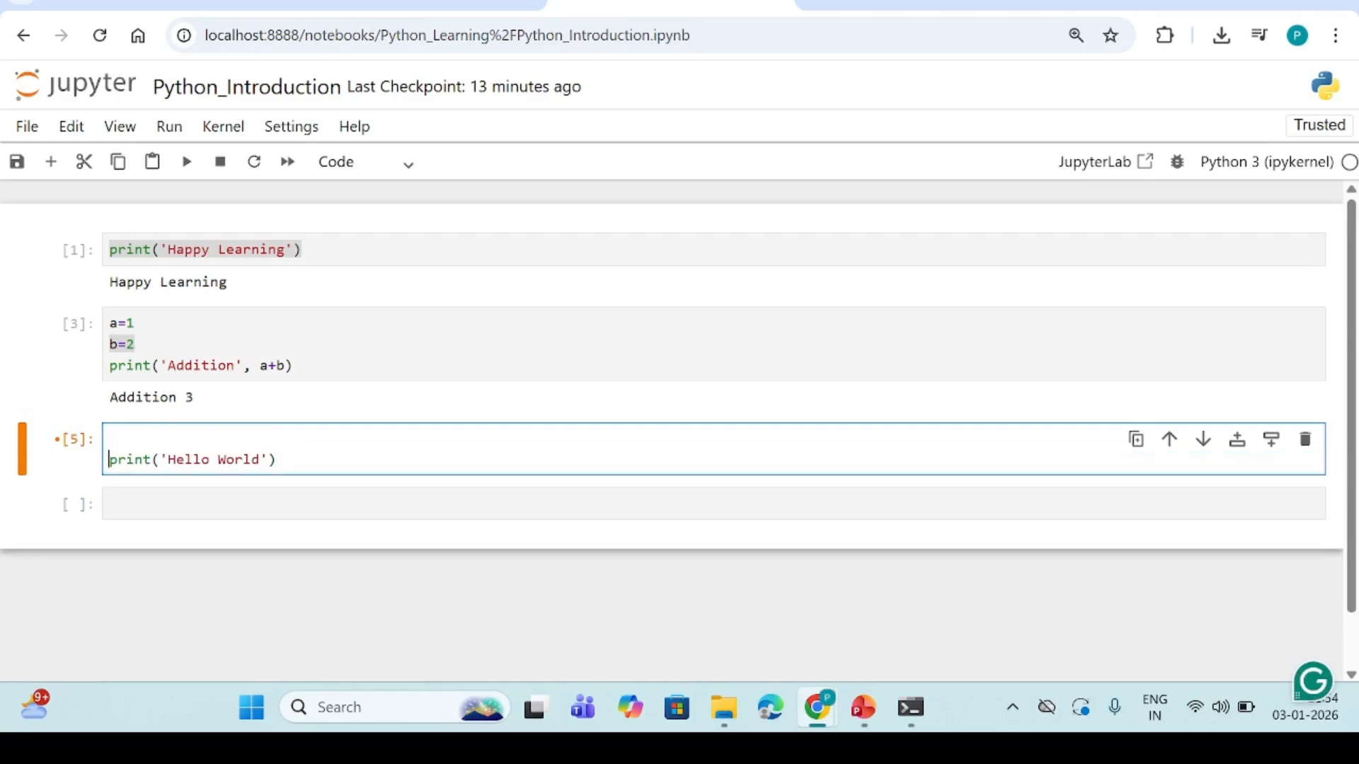
key("Up")
type("# Printing a")
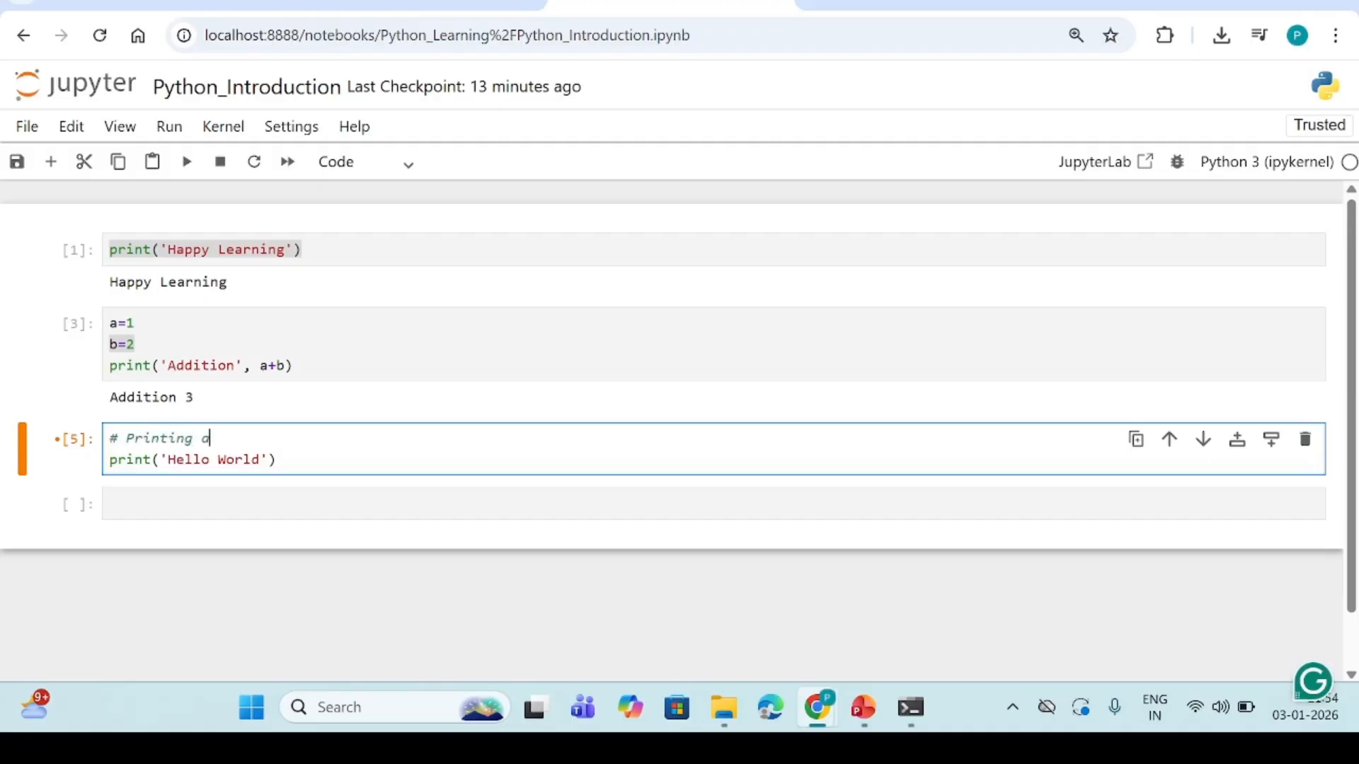
type(" string")
left_click(188, 163)
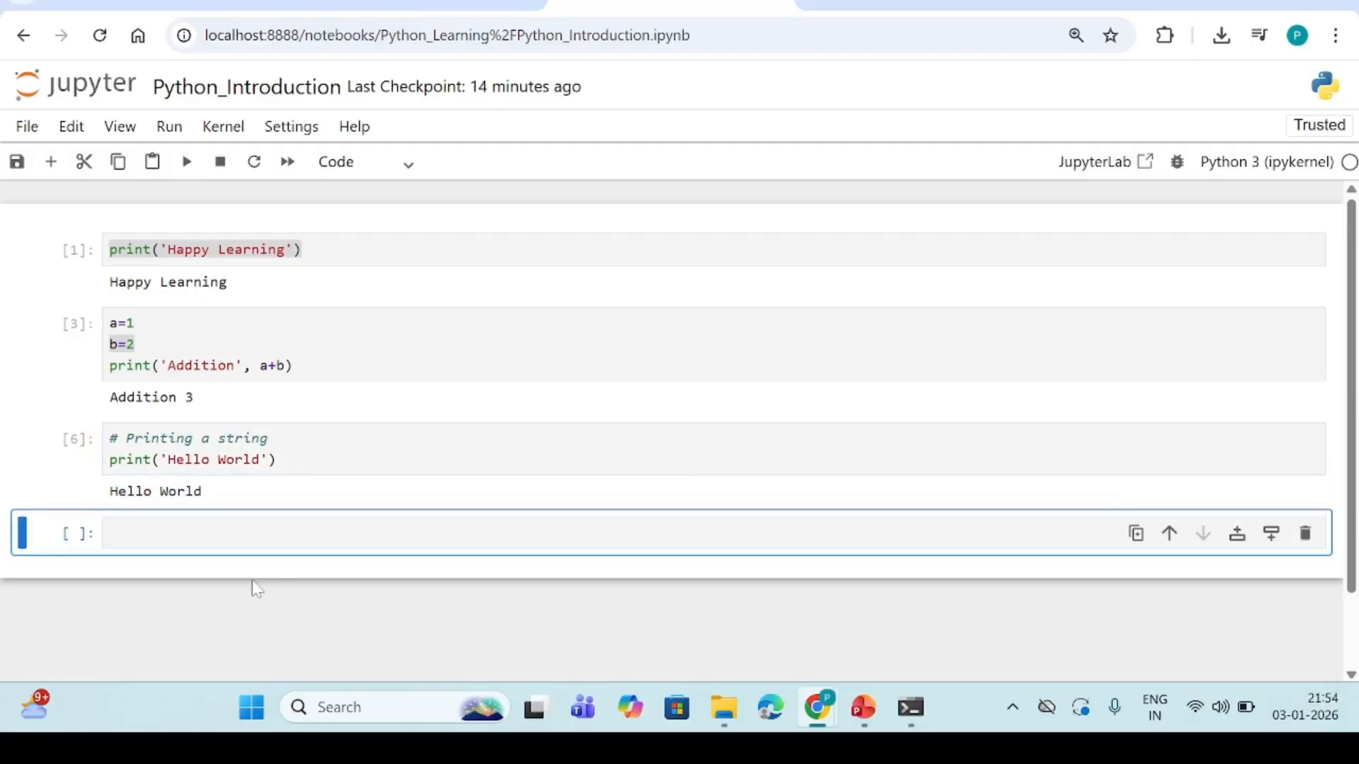
Remove the # and its space from the 'Printing a string' comment and run the cell
left_click_drag(167, 459, 108, 438)
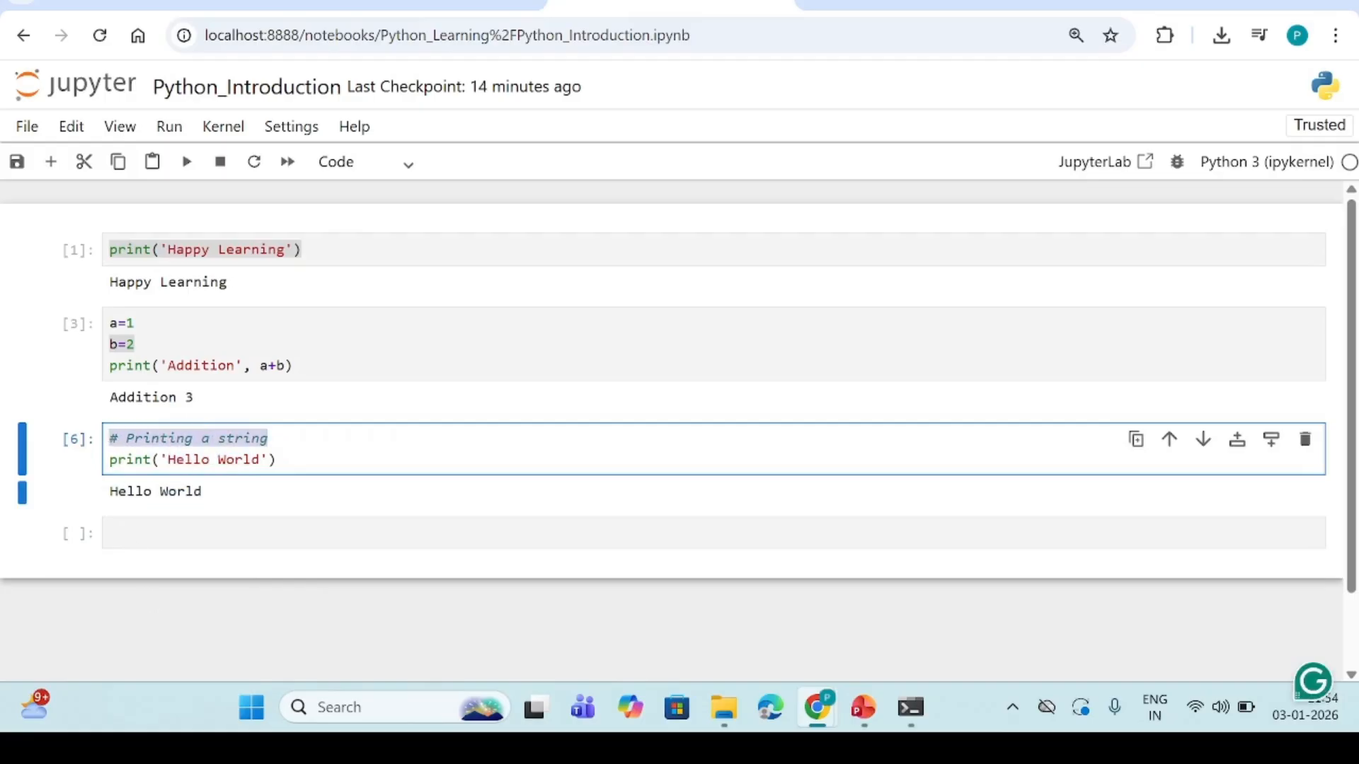
left_click(126, 438)
key("BackSpace")
key("BackSpace")
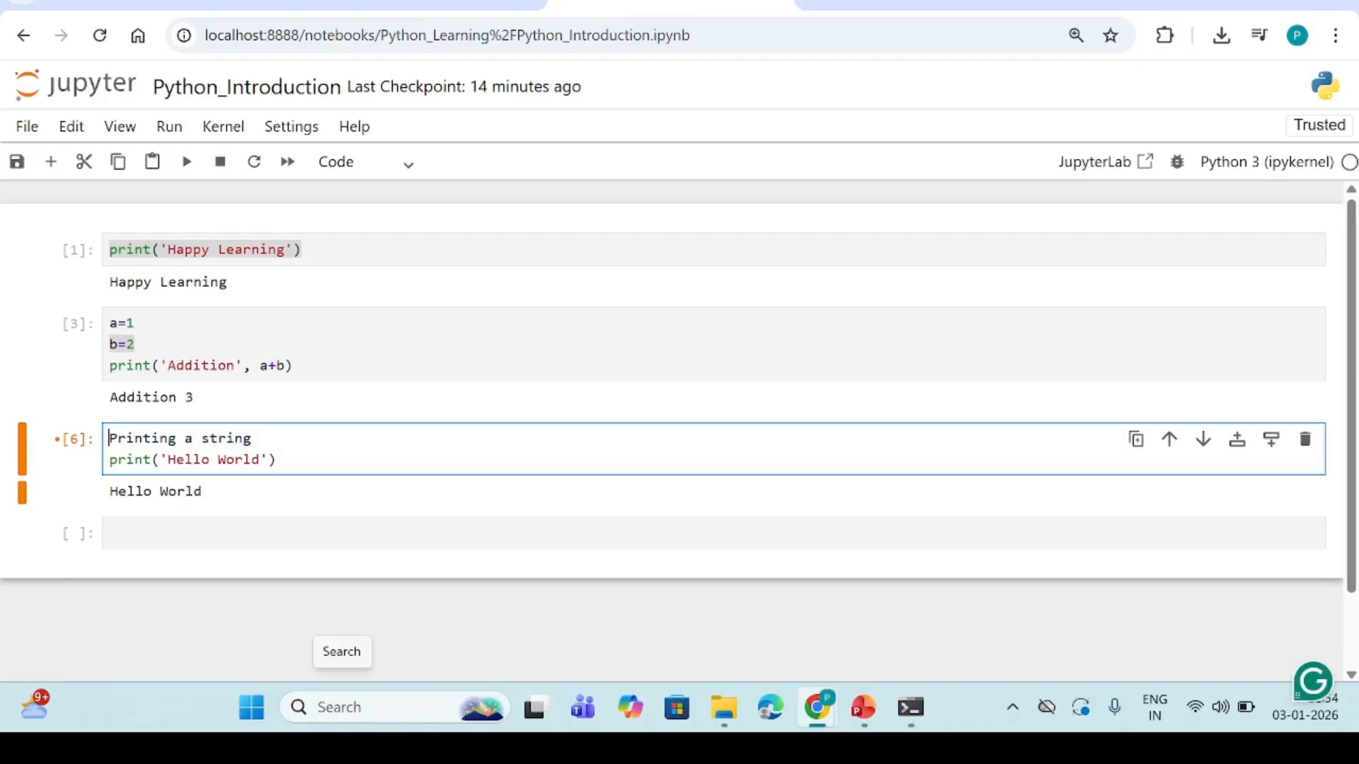
left_click(184, 164)
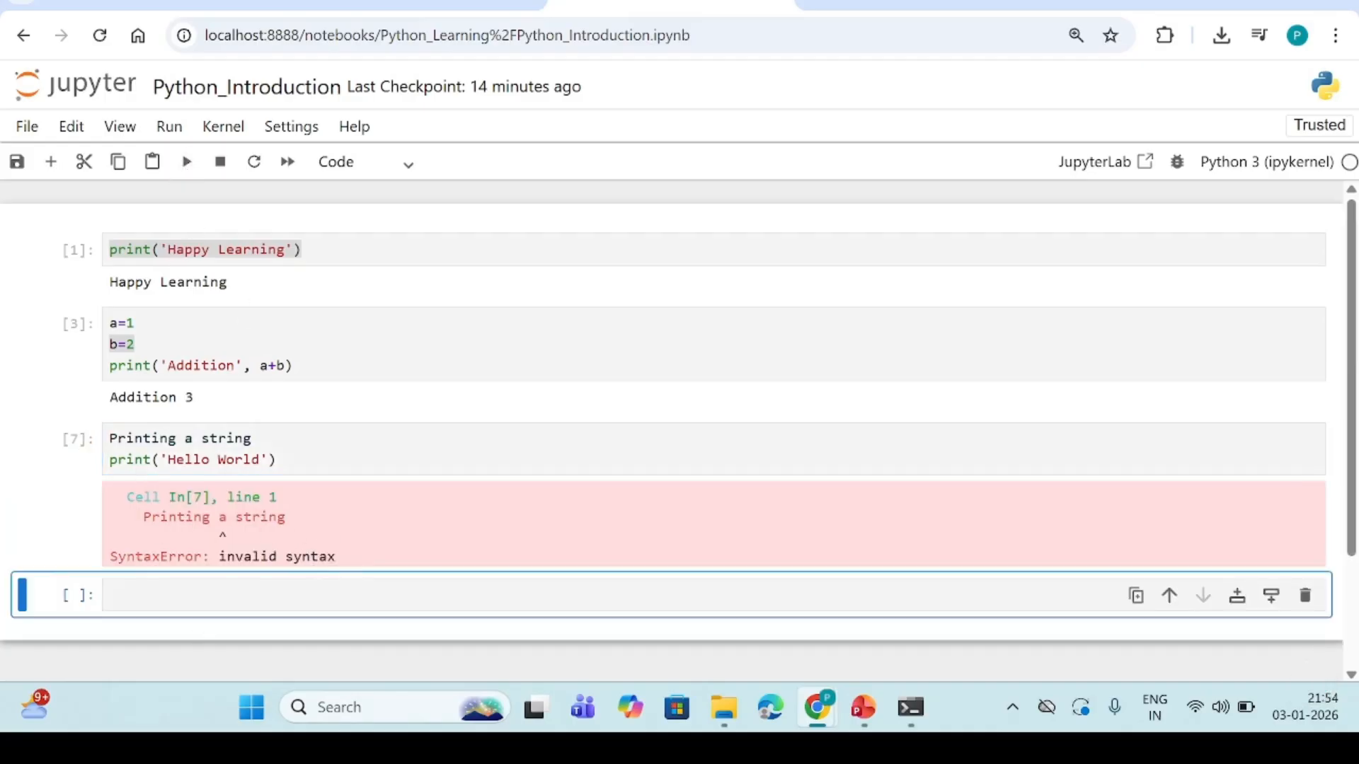
Turn the first line back into the comment #Printing a string and run the cell again
left_click_drag(110, 438, 252, 438)
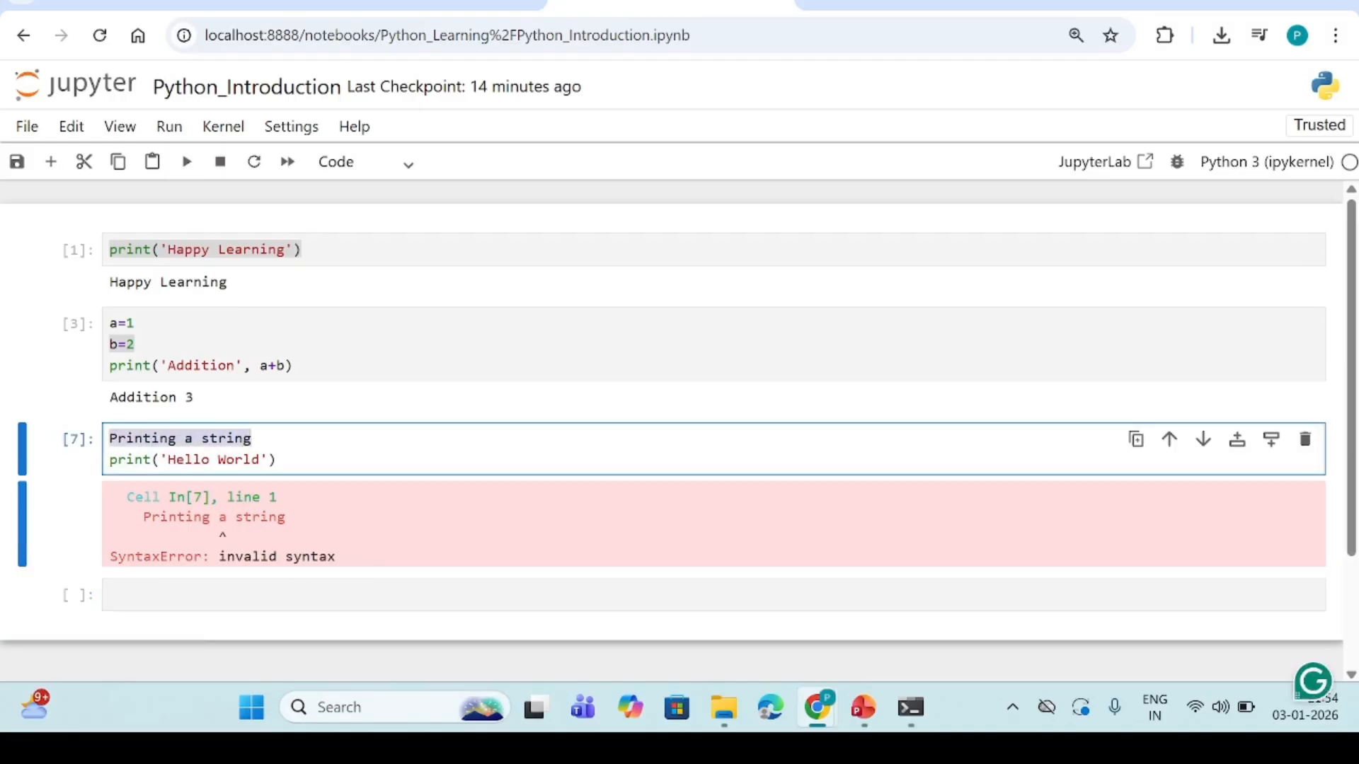
left_click(109, 438)
type("#")
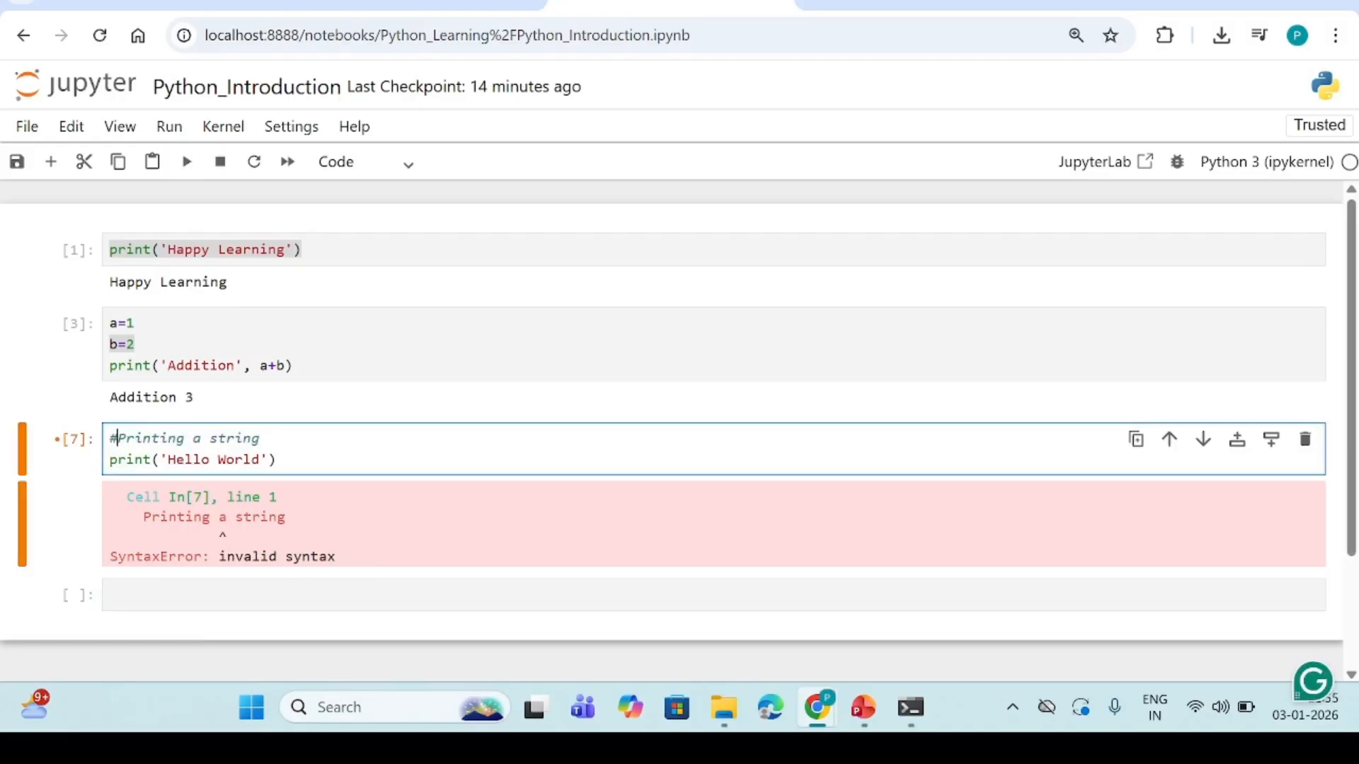
left_click(186, 164)
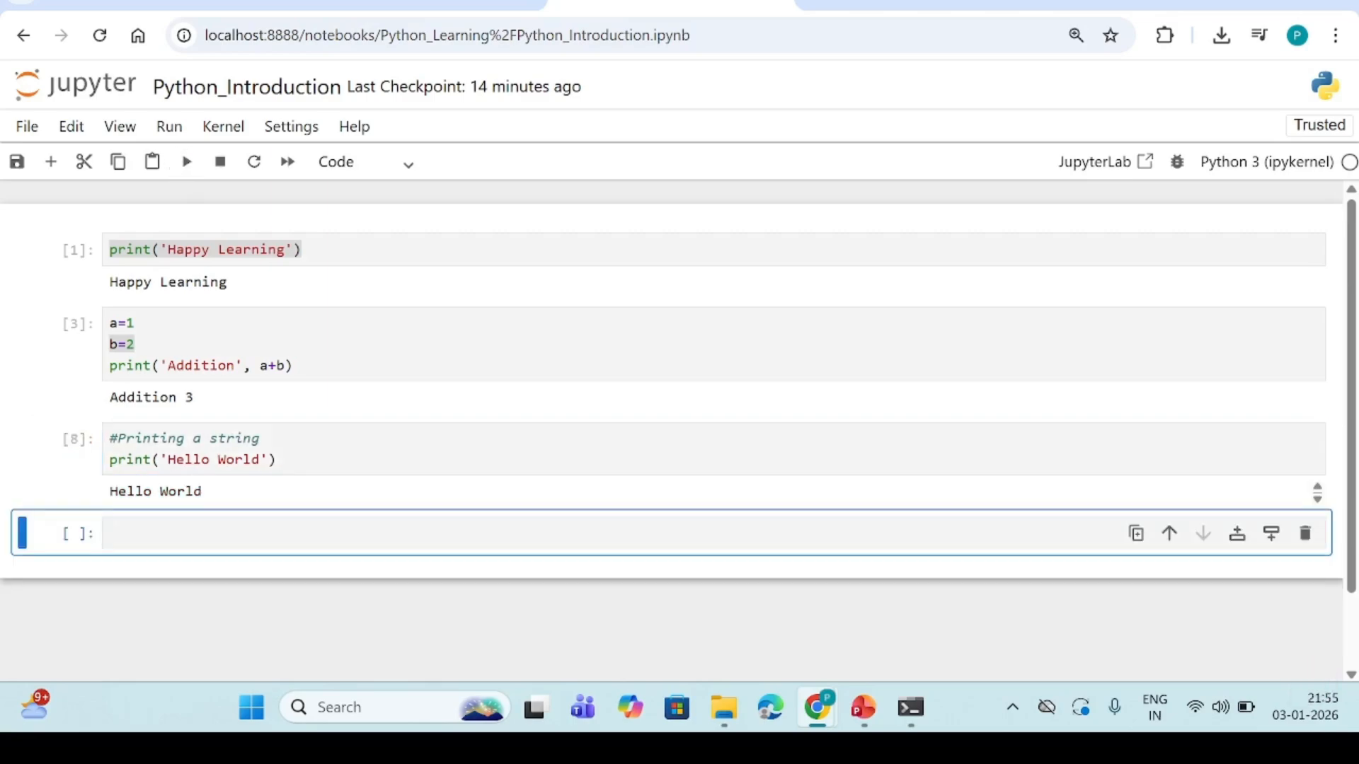
Switch to the PowerPoint presentation and show the Practice Task slide
left_click_drag(110, 459, 277, 459)
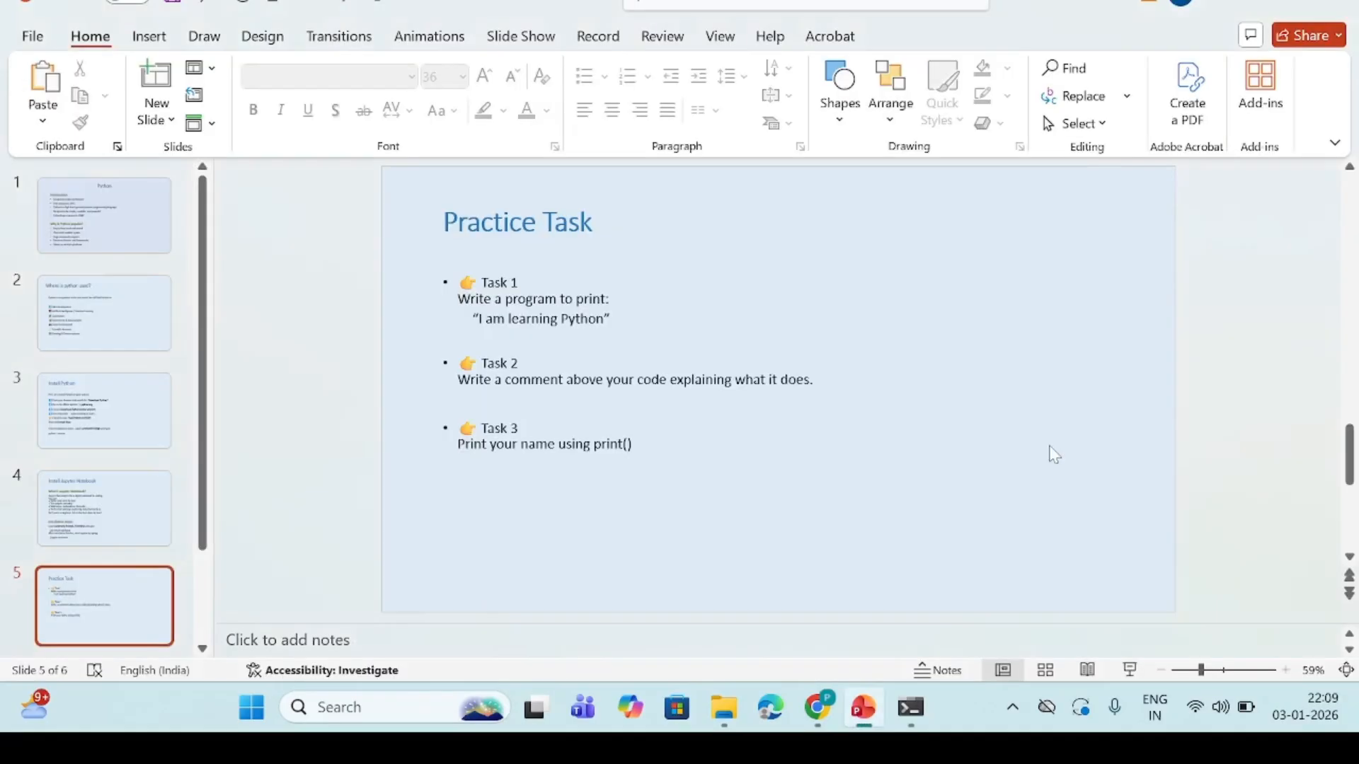
key("shift+F5")
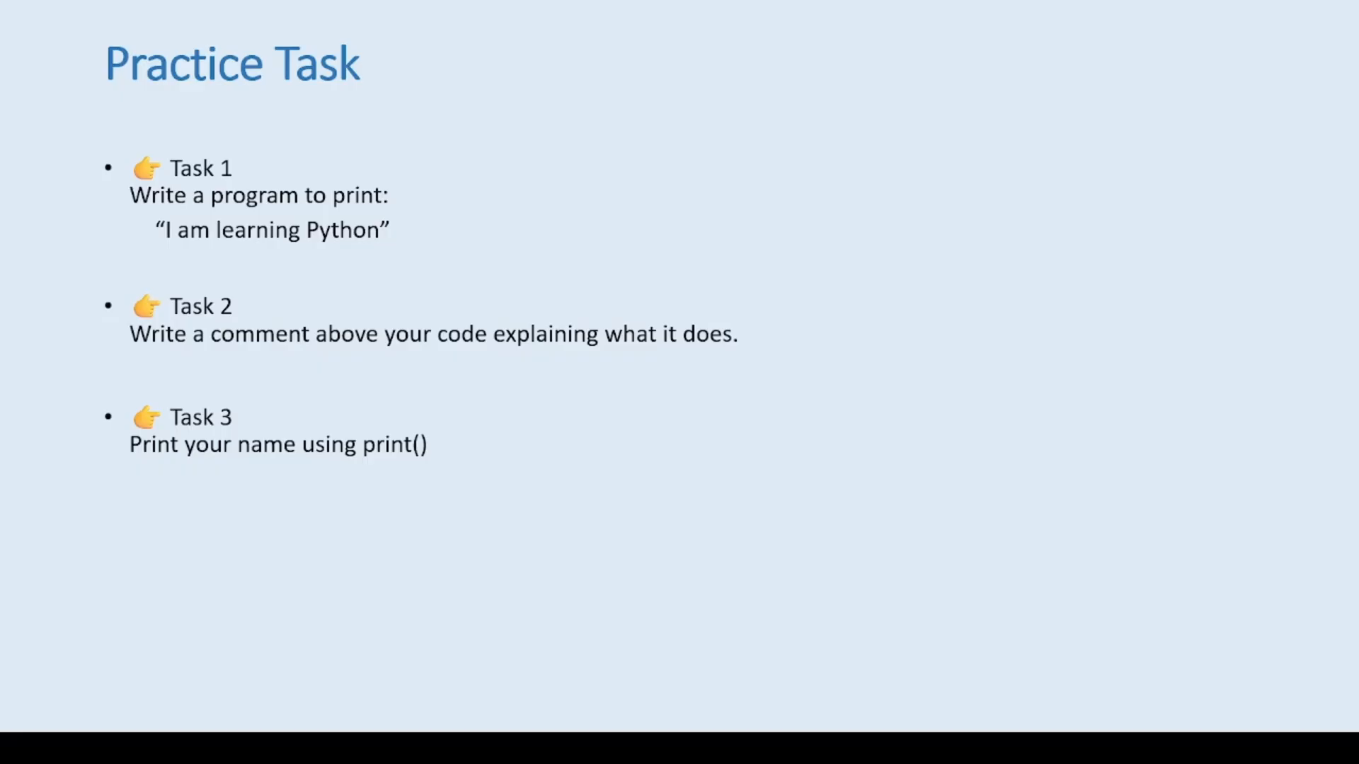